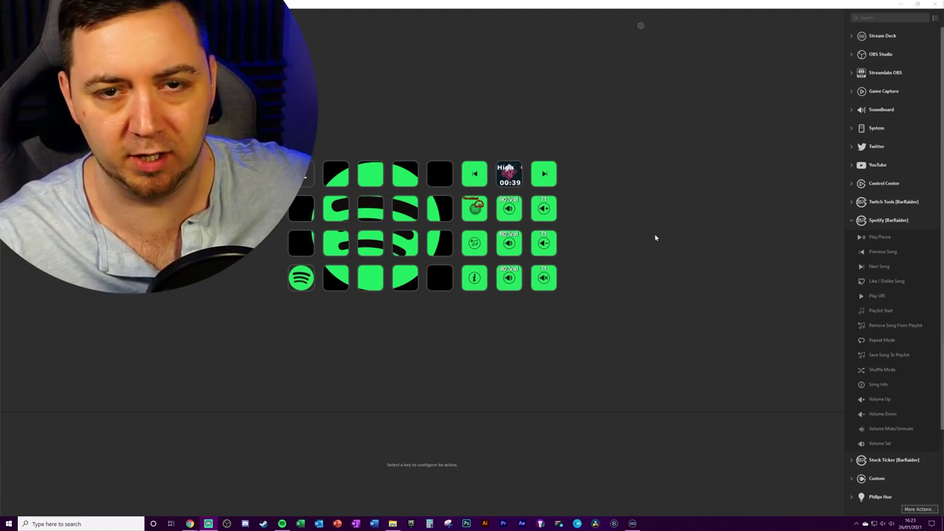
Set the Spotify launcher key's App/File to Spotify.exe, then check the neighbouring hotkey keys.
{"action": "left_click", "coordinate": [295, 284]}
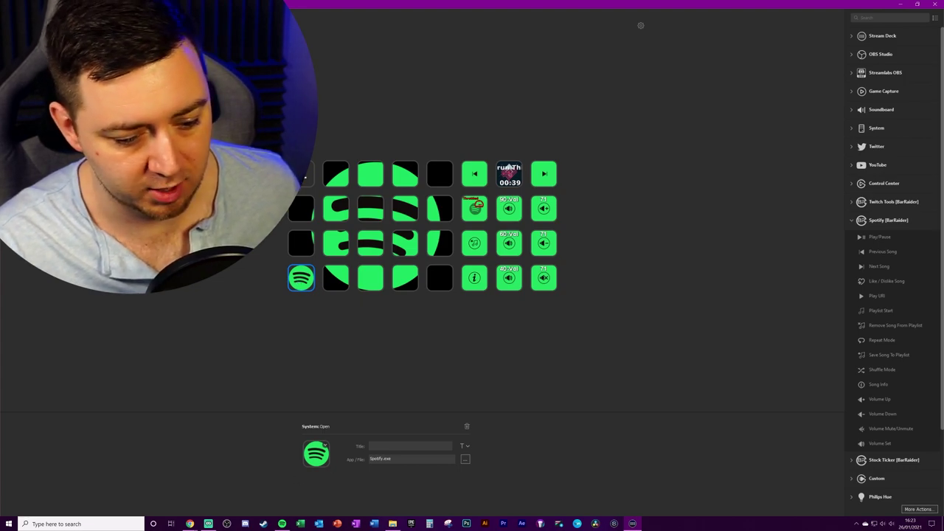
{"action": "left_click", "coordinate": [464, 458]}
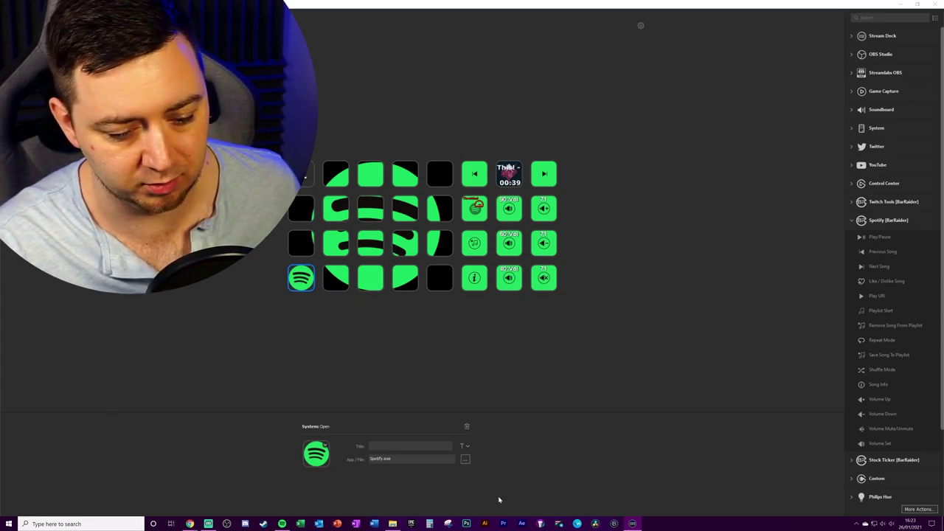
{"action": "key", "text": "Return"}
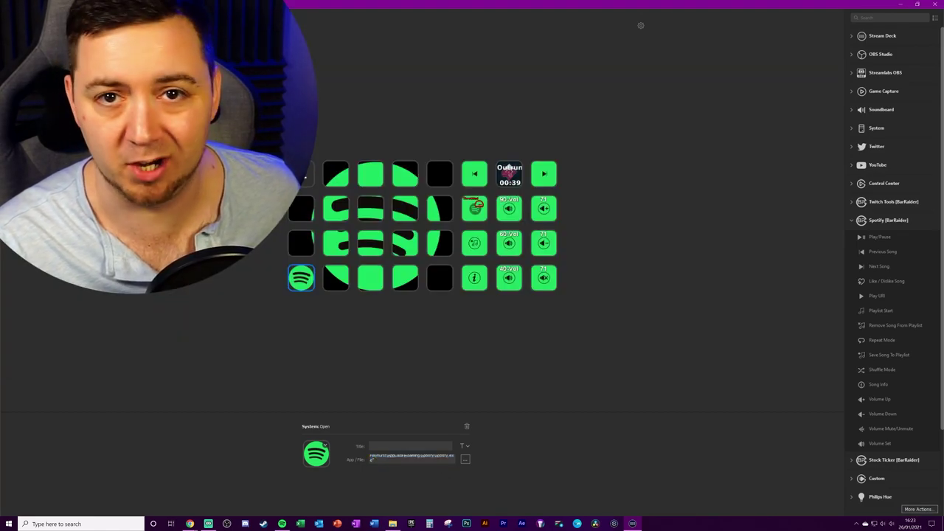
{"action": "key", "text": "Return"}
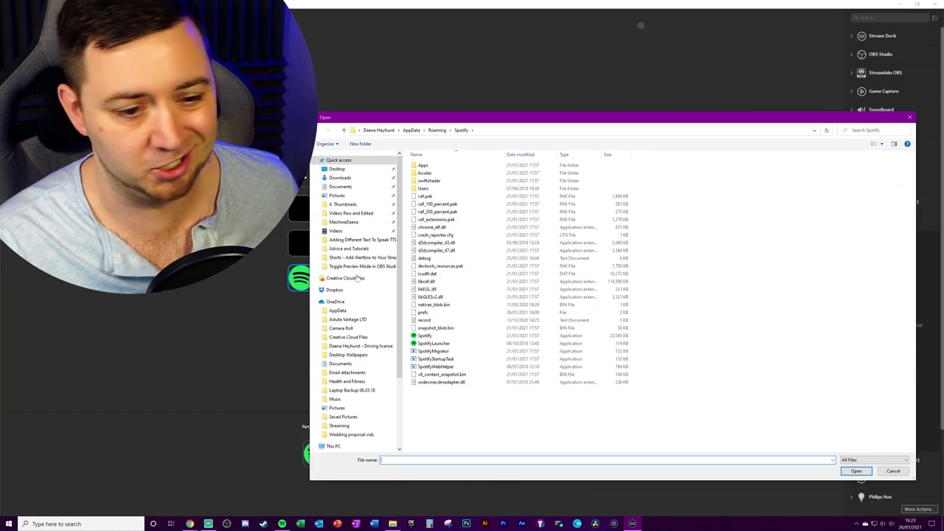
{"action": "double_click", "coordinate": [438, 337]}
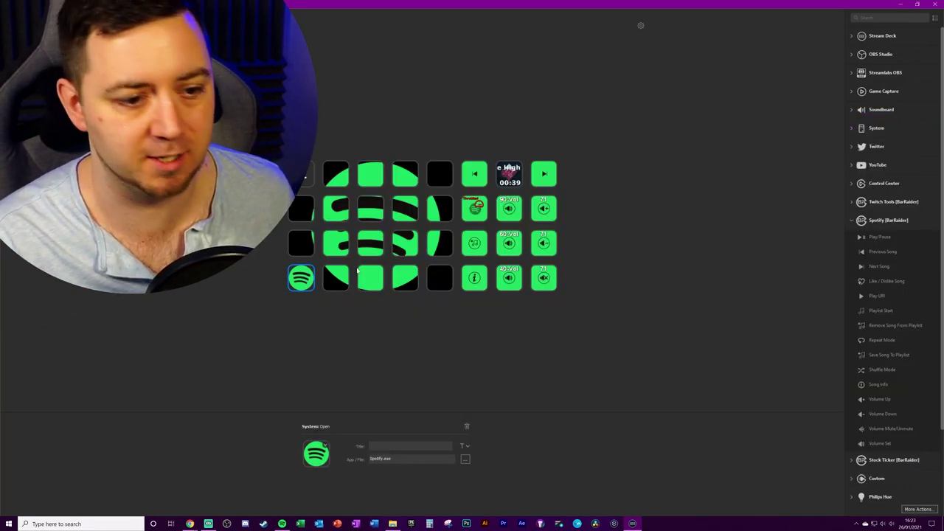
{"action": "left_click", "coordinate": [301, 251]}
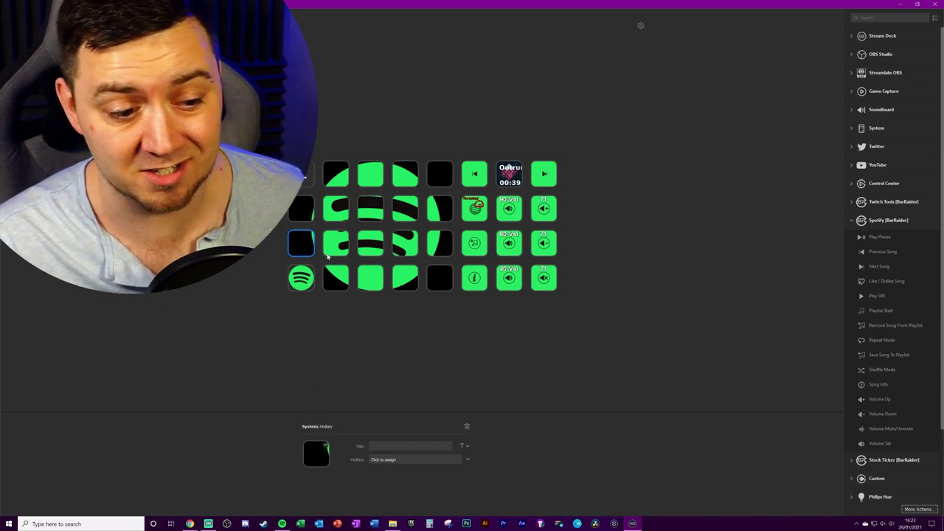
{"action": "left_click", "coordinate": [335, 174]}
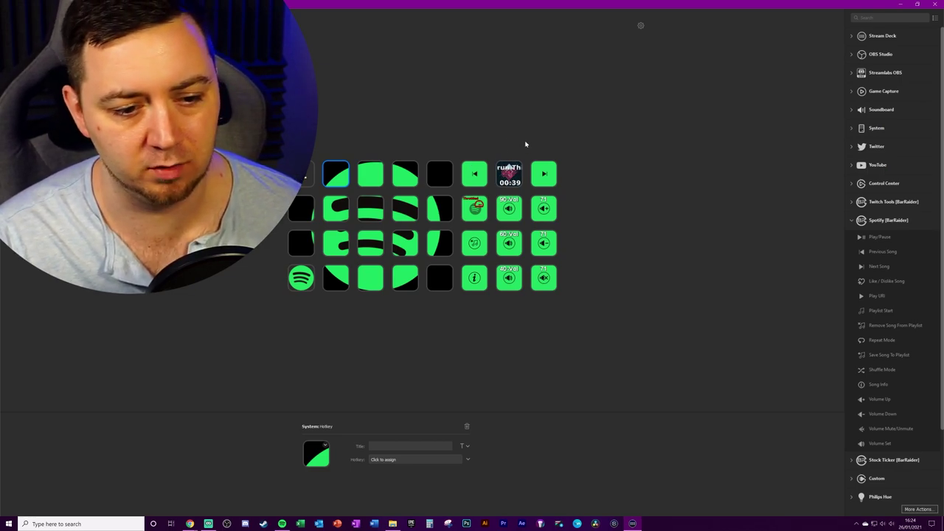
Review the Like/Dislike, preset volume, Volume Up, Mute/Unmute, Song Info and Remove Song keys.
{"action": "left_click", "coordinate": [473, 209]}
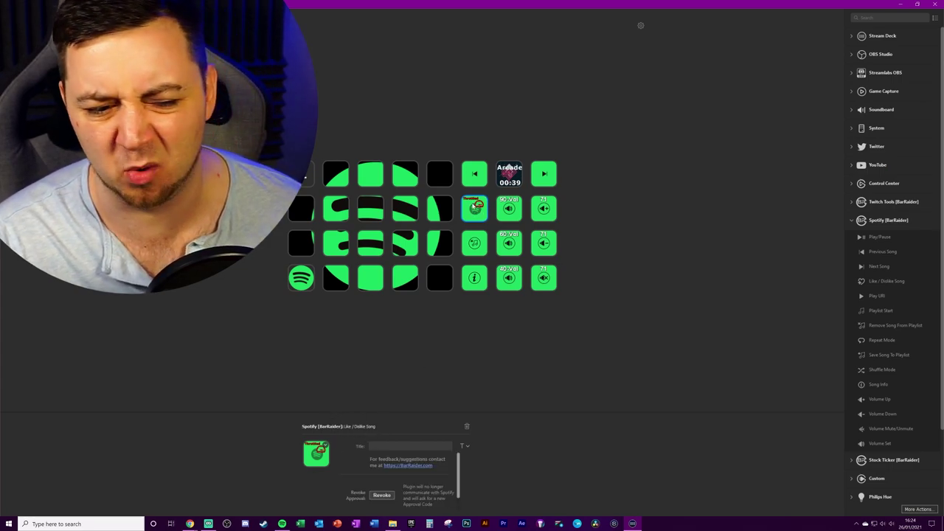
{"action": "left_click", "coordinate": [509, 210]}
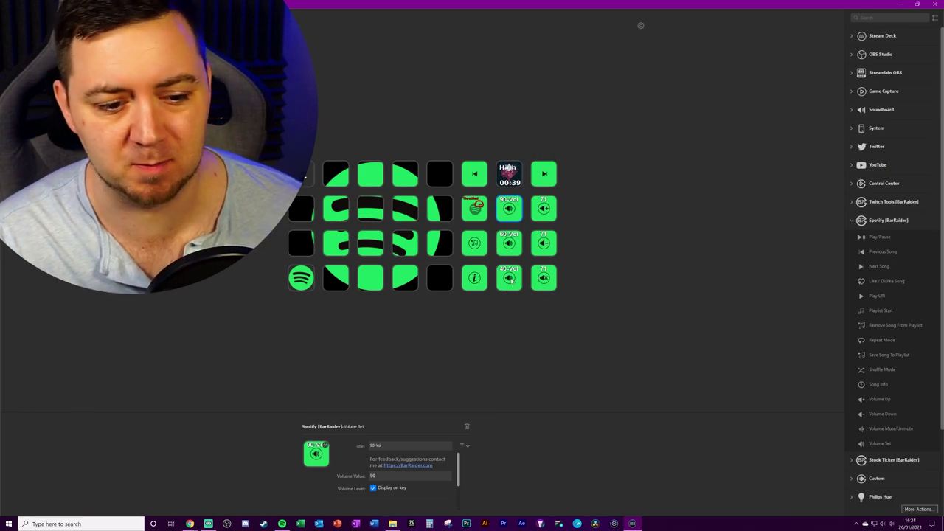
{"action": "left_click", "coordinate": [510, 278]}
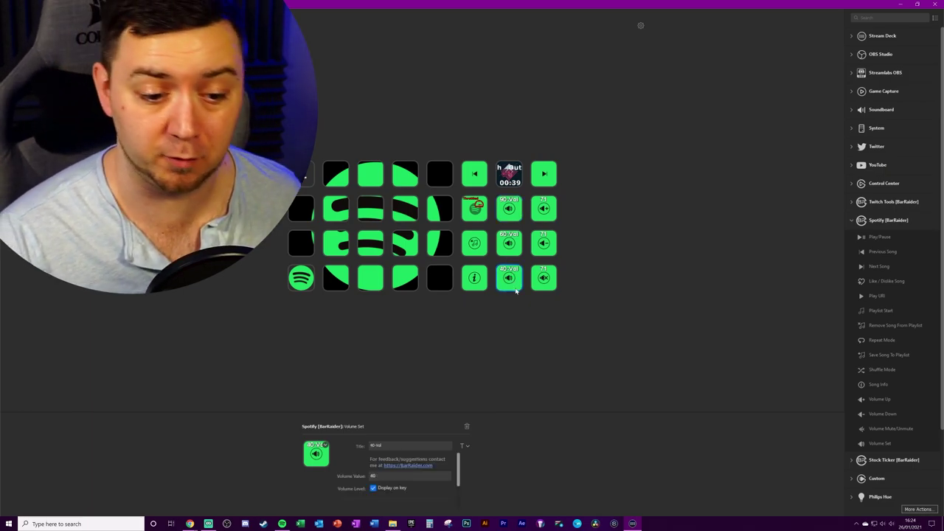
{"action": "left_click", "coordinate": [513, 248]}
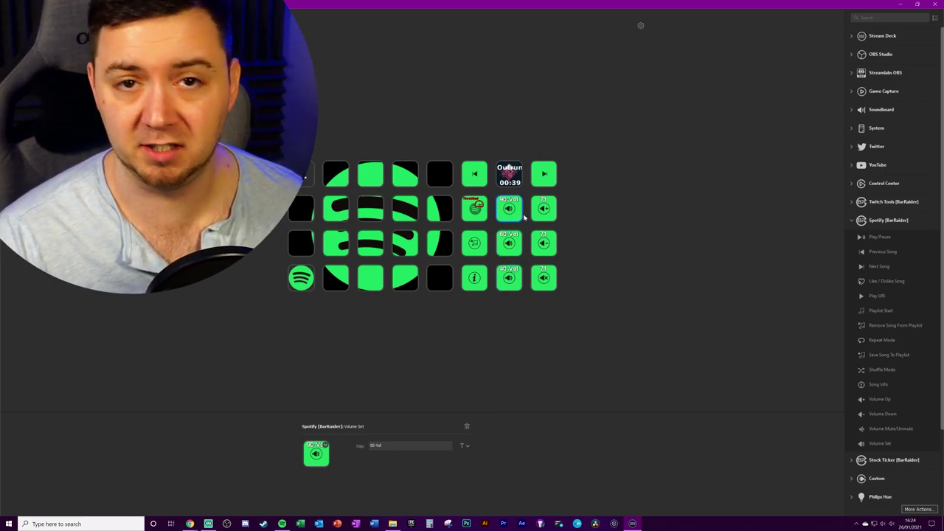
{"action": "left_click", "coordinate": [616, 259]}
{"action": "left_click", "coordinate": [549, 247]}
{"action": "left_click", "coordinate": [546, 210]}
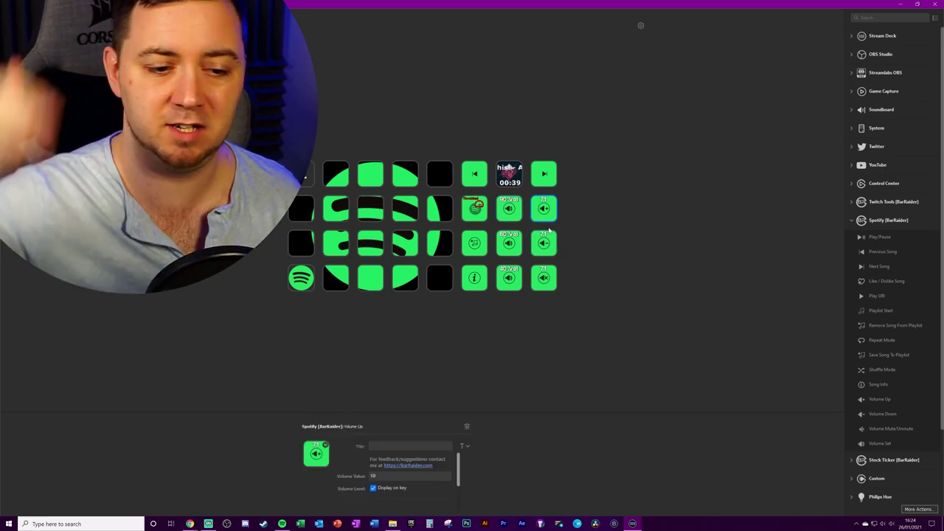
{"action": "left_click", "coordinate": [546, 278]}
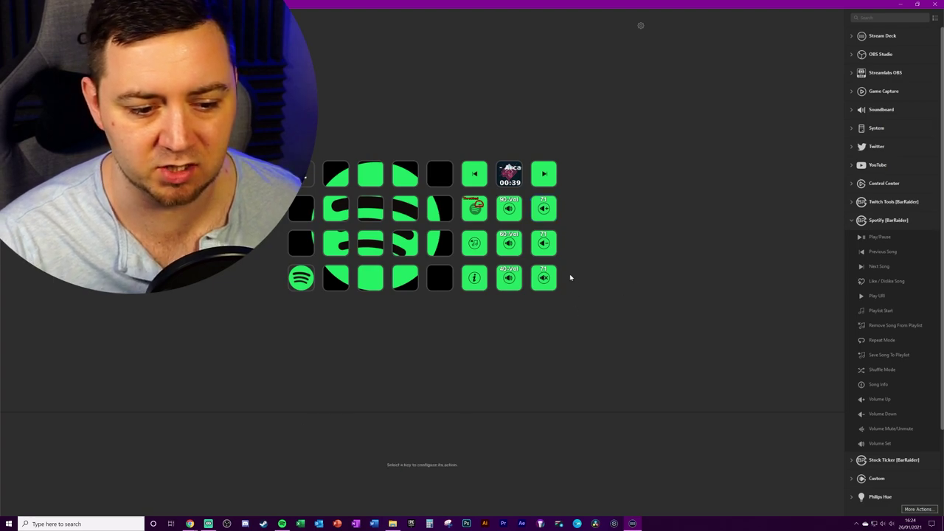
{"action": "left_click", "coordinate": [474, 278]}
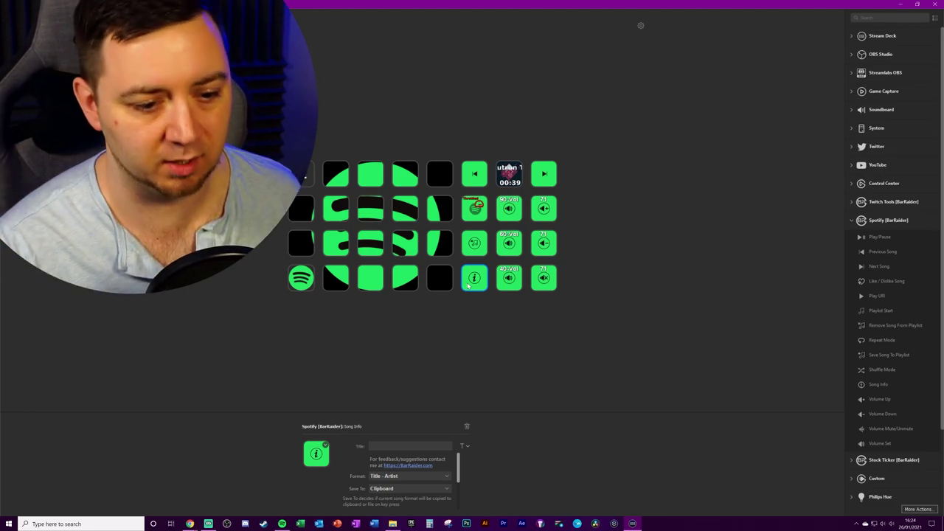
{"action": "left_click", "coordinate": [474, 242]}
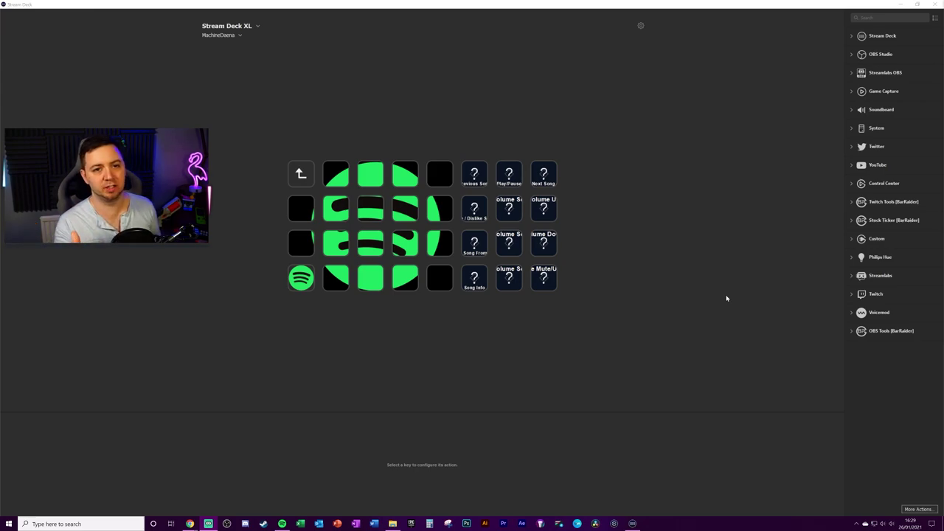
Keep the plugin store list sorted alphabetically in the Stream Deck window.
{"action": "left_click", "coordinate": [776, 418]}
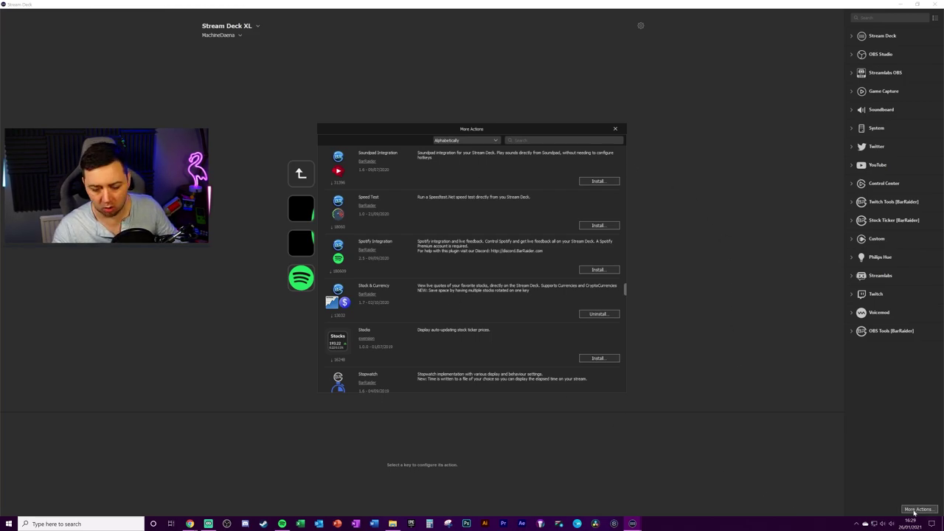
{"action": "left_click", "coordinate": [464, 140]}
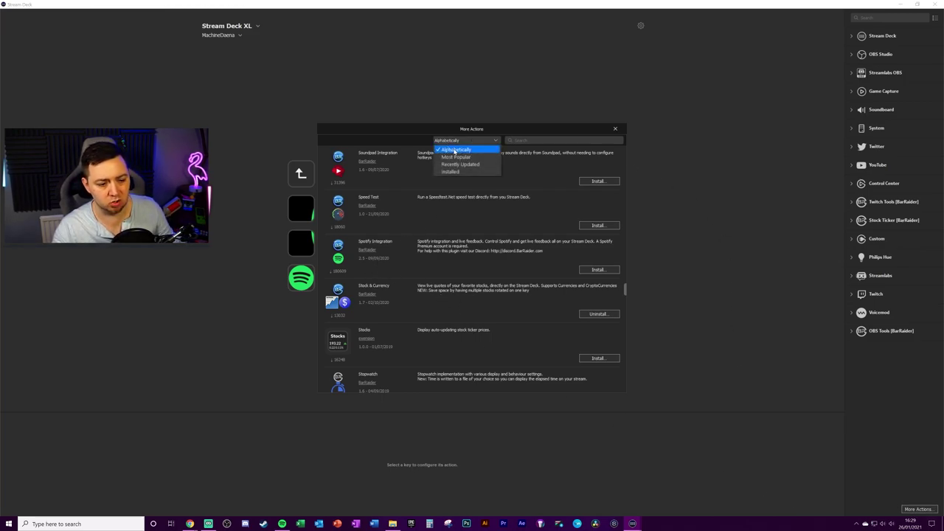
{"action": "left_click", "coordinate": [452, 143]}
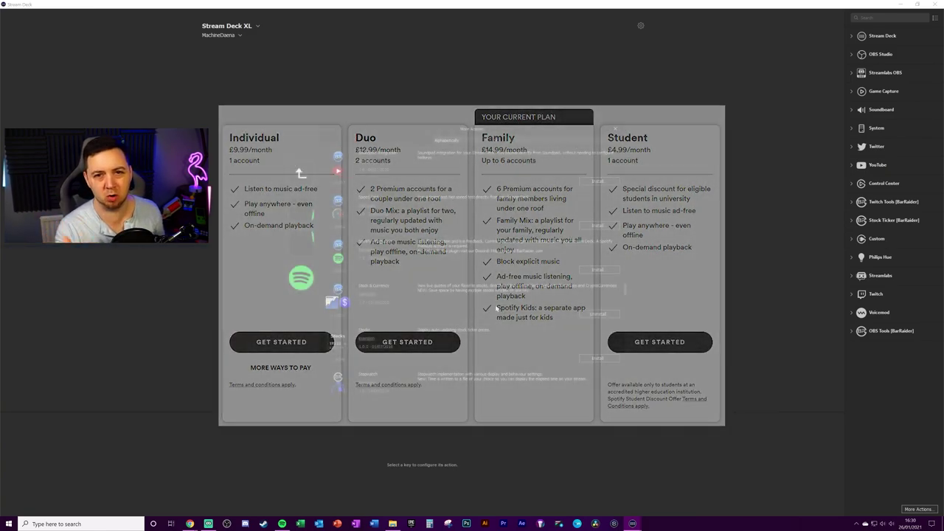
Install the Spotify Integration plugin and dismiss its Spotify Setup prompt.
{"action": "left_click", "coordinate": [597, 269]}
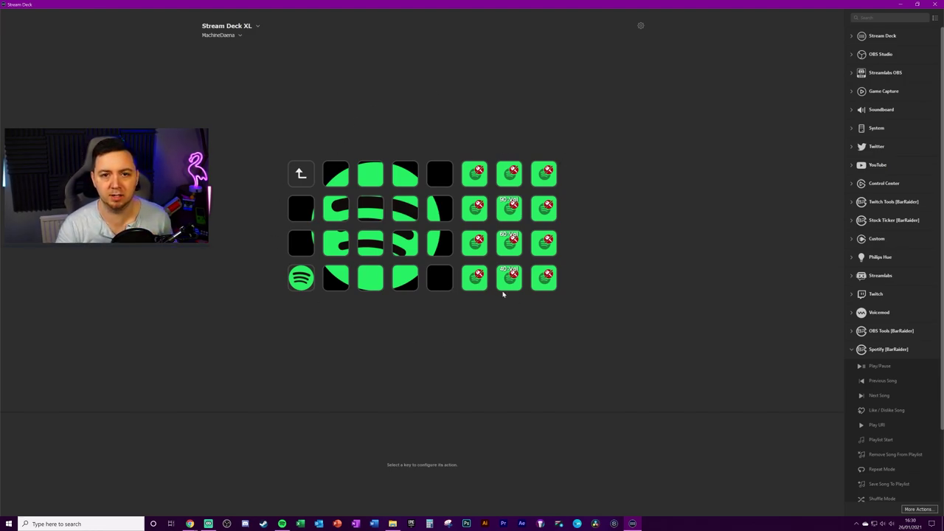
{"action": "left_click", "coordinate": [547, 182]}
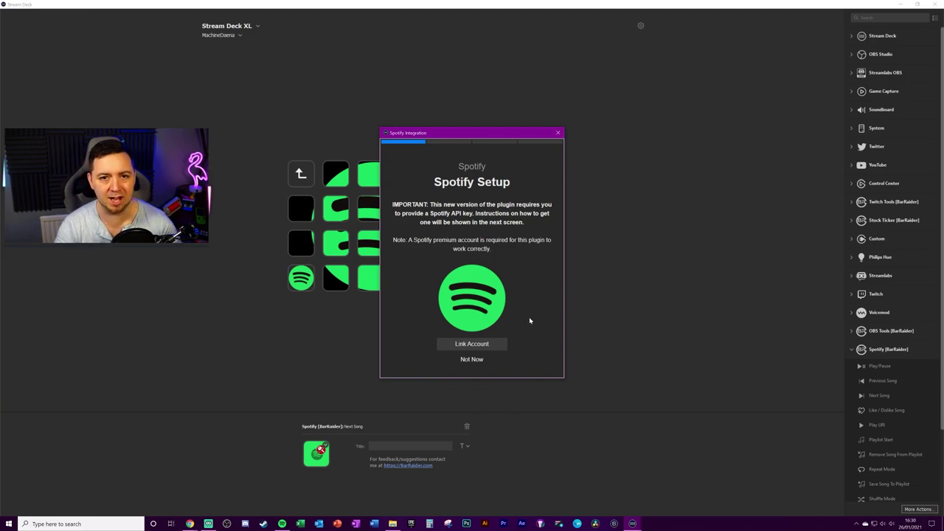
{"action": "left_click", "coordinate": [558, 133]}
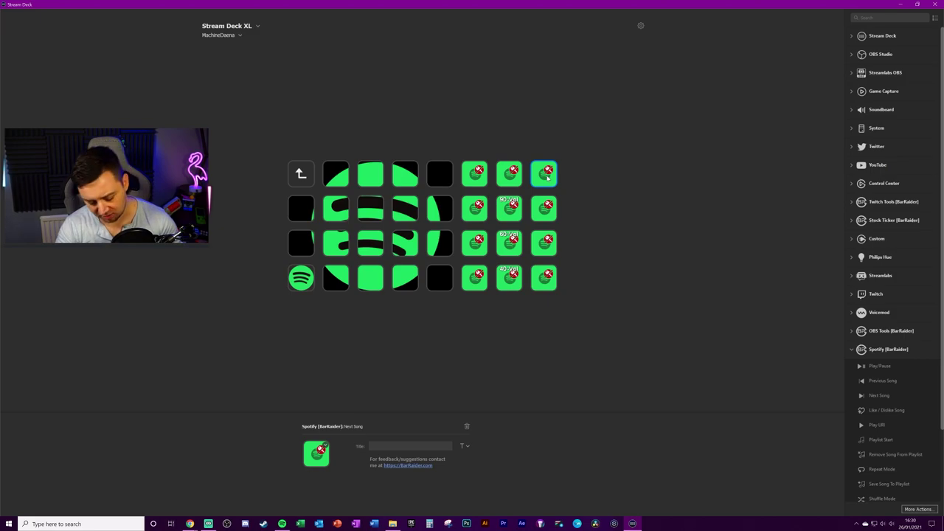
Delete the broken Spotify keys one by one, confirming each deletion.
{"action": "key", "text": "Delete"}
{"action": "key", "text": "Return"}
{"action": "key", "text": "Delete"}
{"action": "key", "text": "Return"}
{"action": "left_click", "coordinate": [474, 172]}
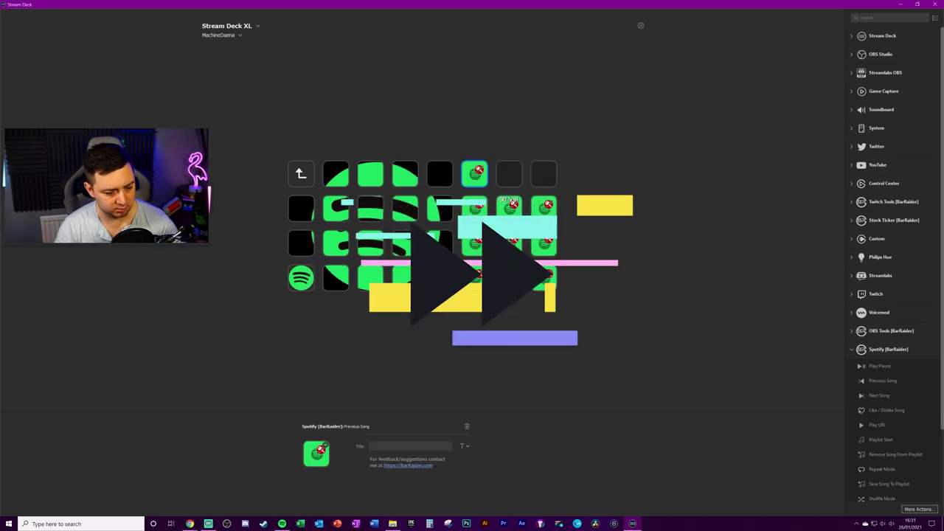
{"action": "key", "text": "Delete"}
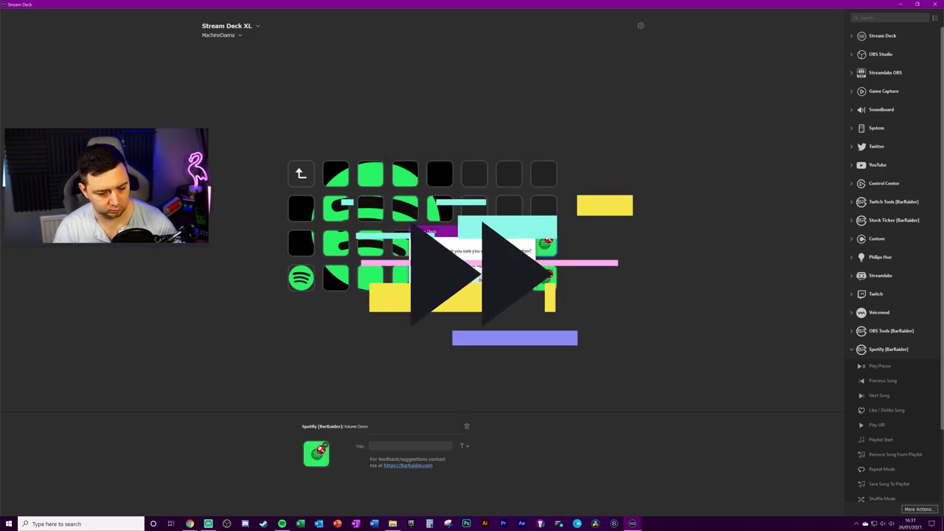
{"action": "key", "text": "Return"}
Finish deleting old keys and place Play/Pause, Next Song and Previous Song on the top row.
{"action": "key", "text": "Delete"}
{"action": "key", "text": "Return"}
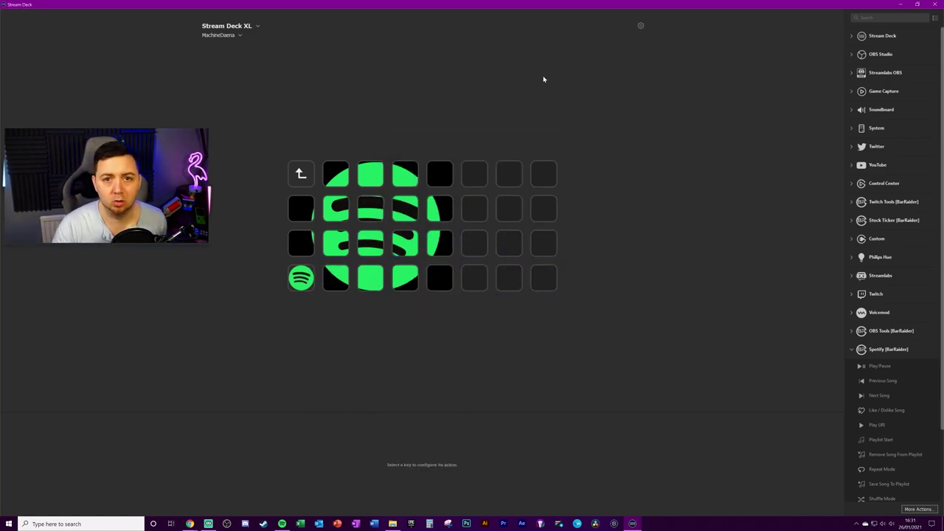
{"action": "left_click_drag", "start_coordinate": [879, 366], "coordinate": [509, 174]}
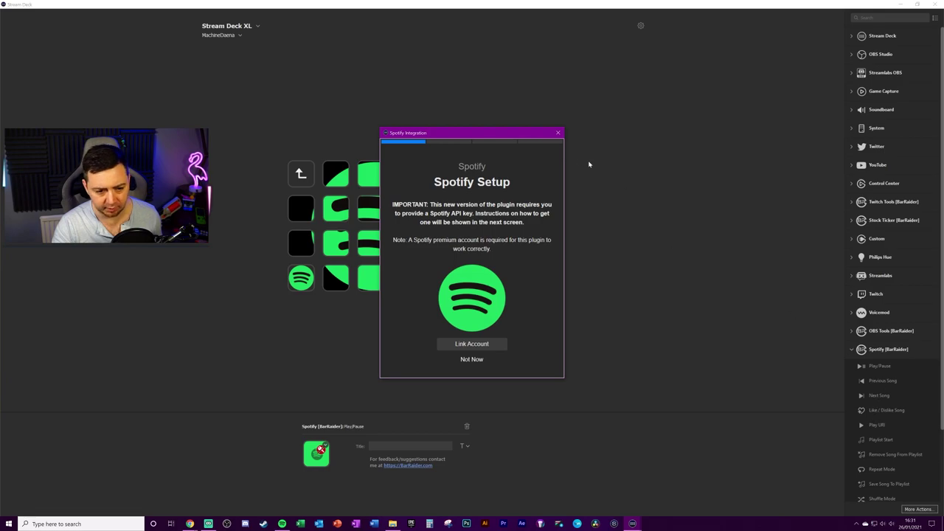
{"action": "left_click", "coordinate": [626, 238]}
{"action": "left_click_drag", "start_coordinate": [879, 396], "coordinate": [544, 174]}
{"action": "left_click", "coordinate": [569, 167]}
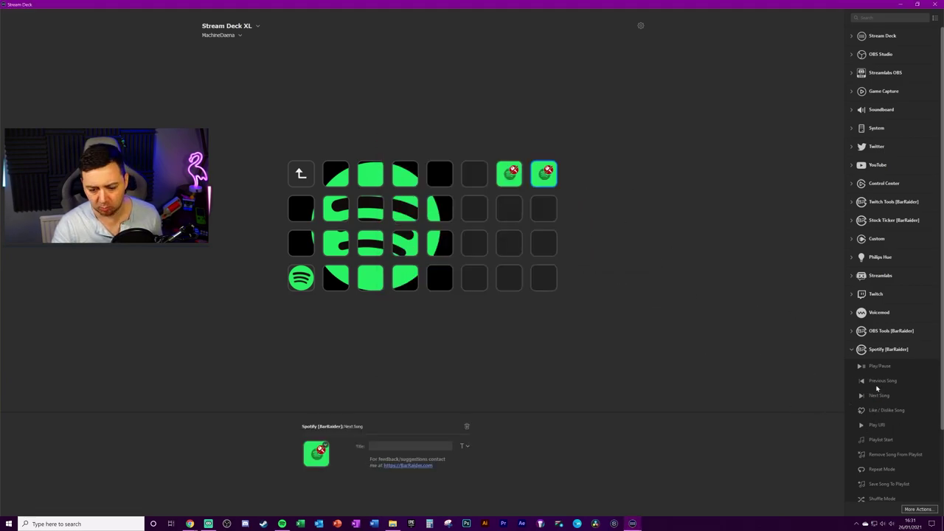
{"action": "left_click_drag", "start_coordinate": [887, 386], "coordinate": [474, 174]}
{"action": "scroll", "coordinate": [895, 454], "scroll_direction": "down", "scroll_amount": 1}
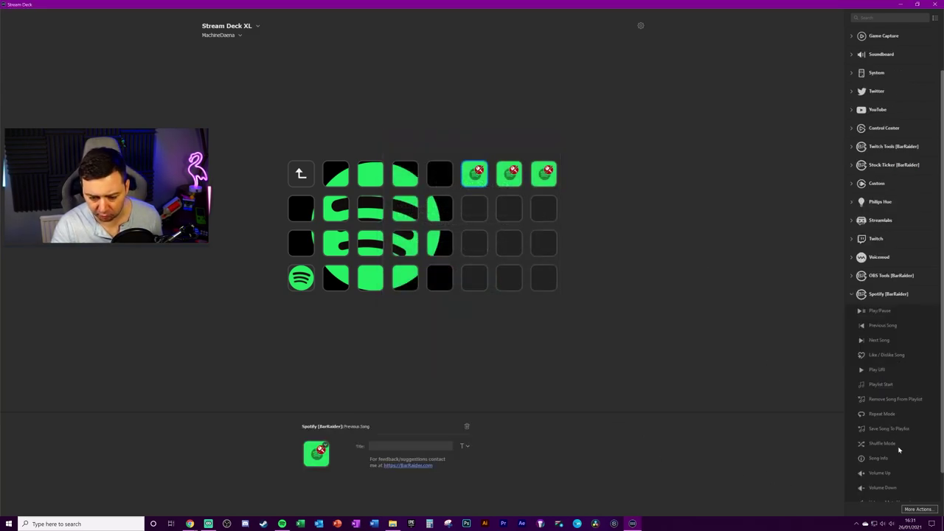
Add Volume Up, Volume Down, Volume Mute/Unmute and Song Info keys to empty slots.
{"action": "left_click_drag", "start_coordinate": [888, 476], "coordinate": [532, 211]}
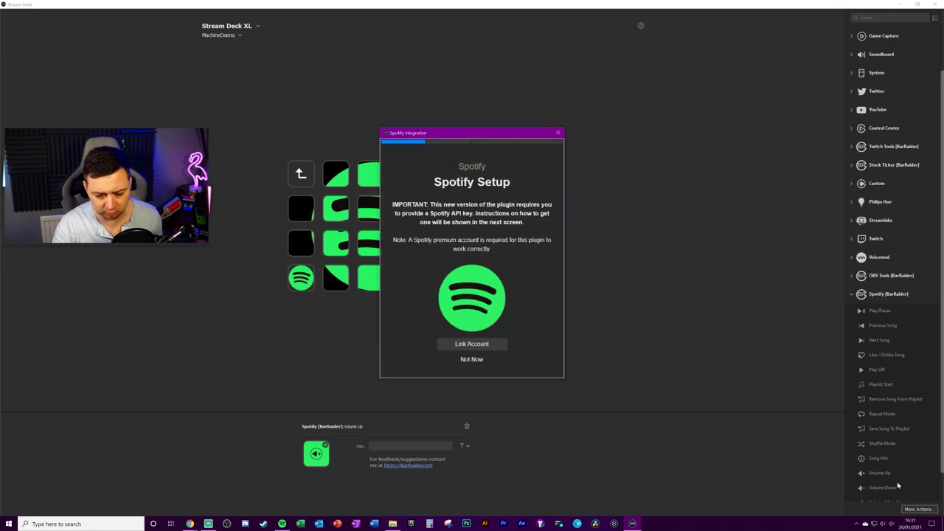
{"action": "left_click", "coordinate": [557, 132]}
{"action": "left_click_drag", "start_coordinate": [888, 488], "coordinate": [544, 242]}
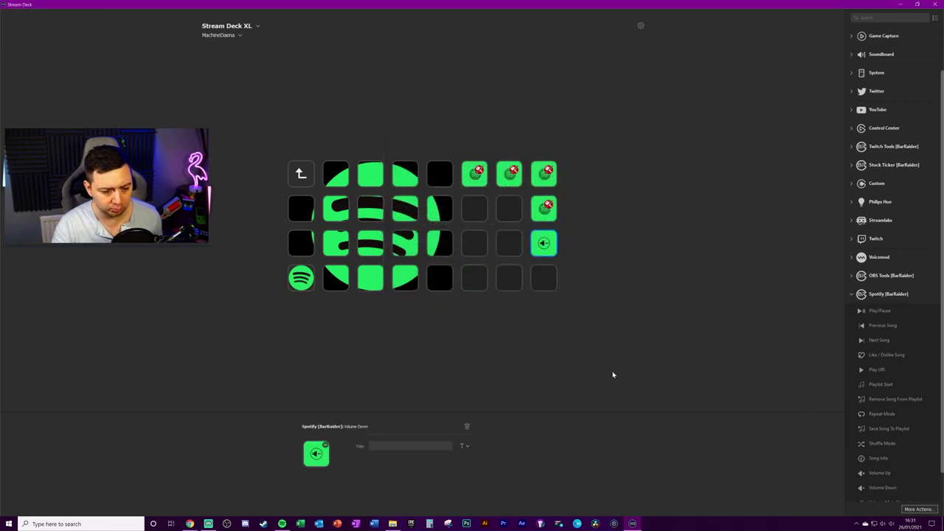
{"action": "scroll", "coordinate": [892, 442], "scroll_direction": "down", "scroll_amount": 1}
{"action": "left_click_drag", "start_coordinate": [891, 465], "coordinate": [551, 293]}
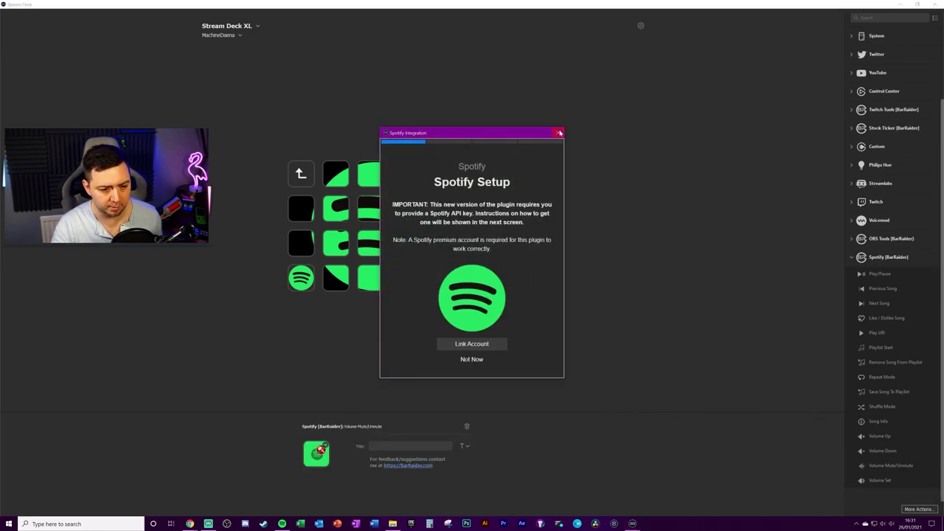
{"action": "left_click", "coordinate": [556, 132]}
{"action": "left_click_drag", "start_coordinate": [877, 421], "coordinate": [474, 278]}
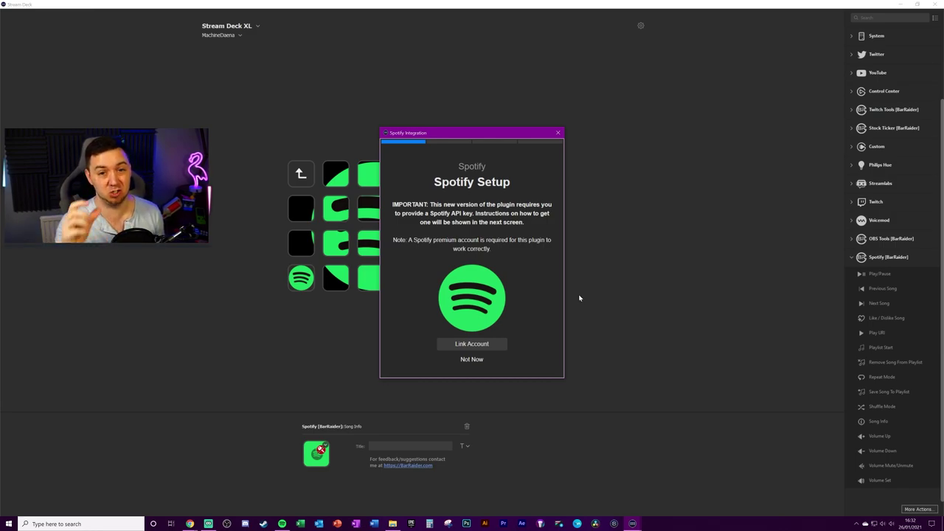
Start Link Account and open BarRaider's guide for getting a client ID and secret.
{"action": "left_click", "coordinate": [494, 344]}
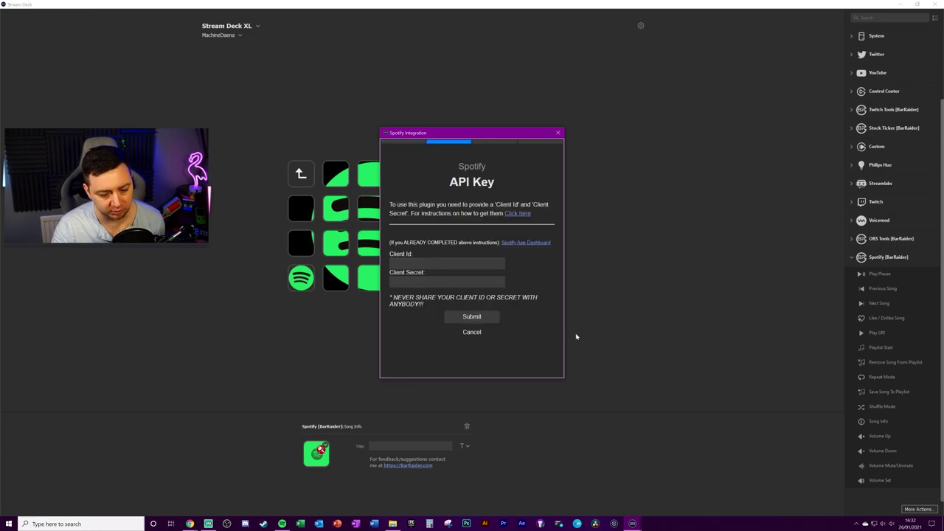
{"action": "left_click", "coordinate": [519, 214]}
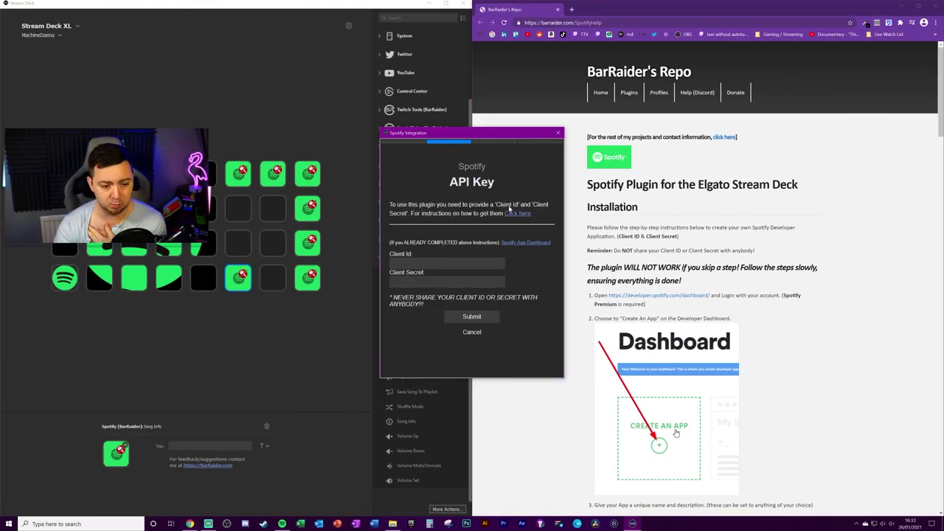
Follow the developer.spotify.com/dashboard link in step 1 of BarRaider's guide.
{"action": "left_click", "coordinate": [816, 302]}
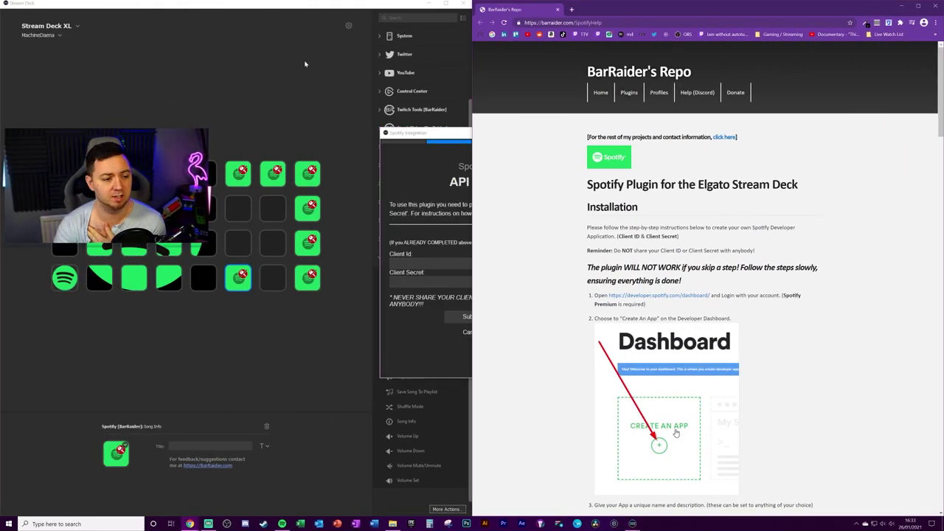
{"action": "left_click", "coordinate": [272, 172]}
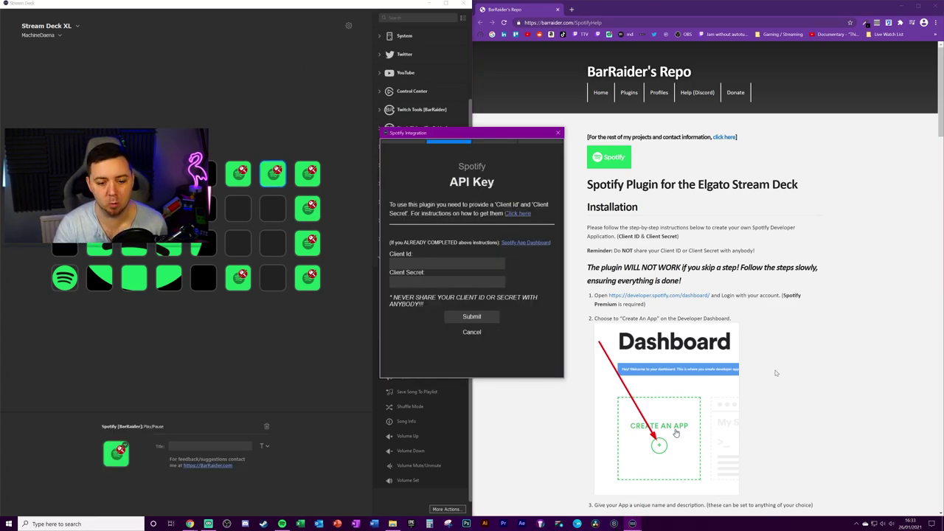
{"action": "left_click", "coordinate": [801, 368]}
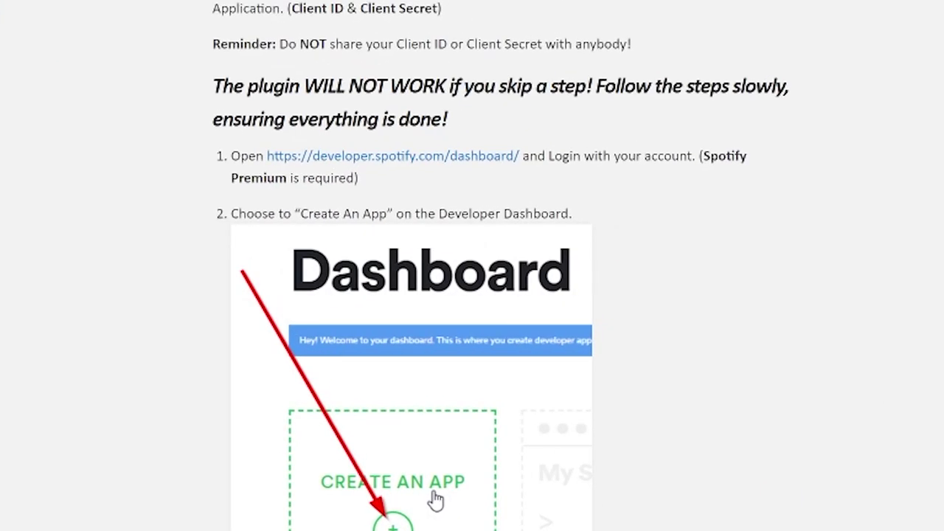
{"action": "left_click_drag", "start_coordinate": [605, 89], "coordinate": [821, 95]}
{"action": "left_click", "coordinate": [820, 97]}
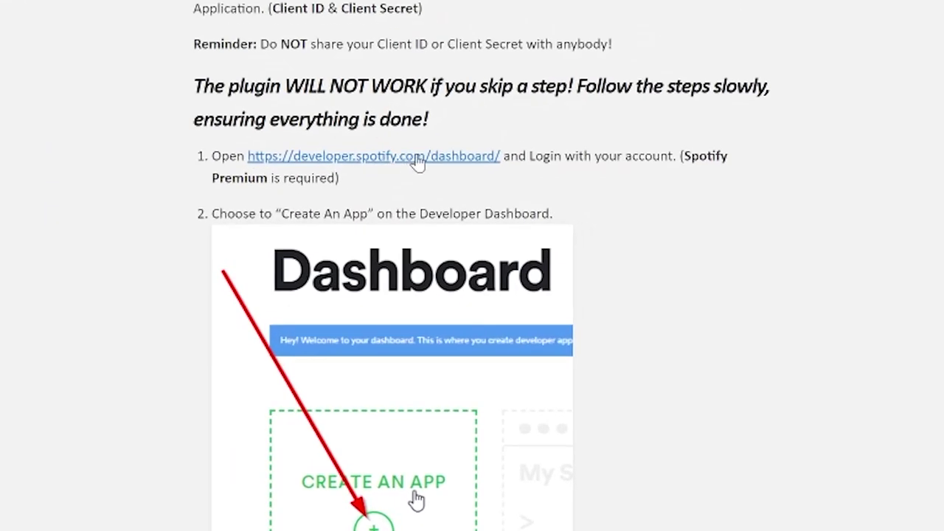
{"action": "left_click", "coordinate": [418, 162]}
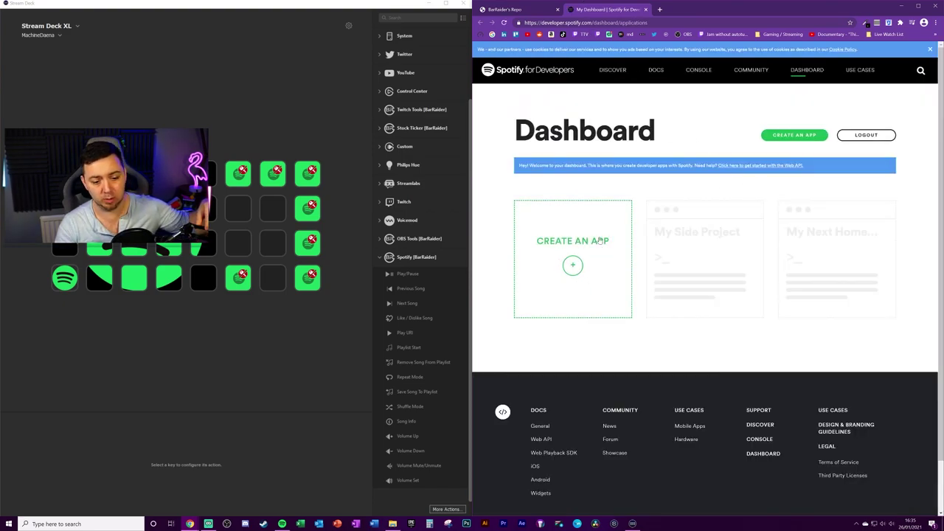
Start a new Spotify developer app and accept the suggested app name.
{"action": "left_click", "coordinate": [573, 264]}
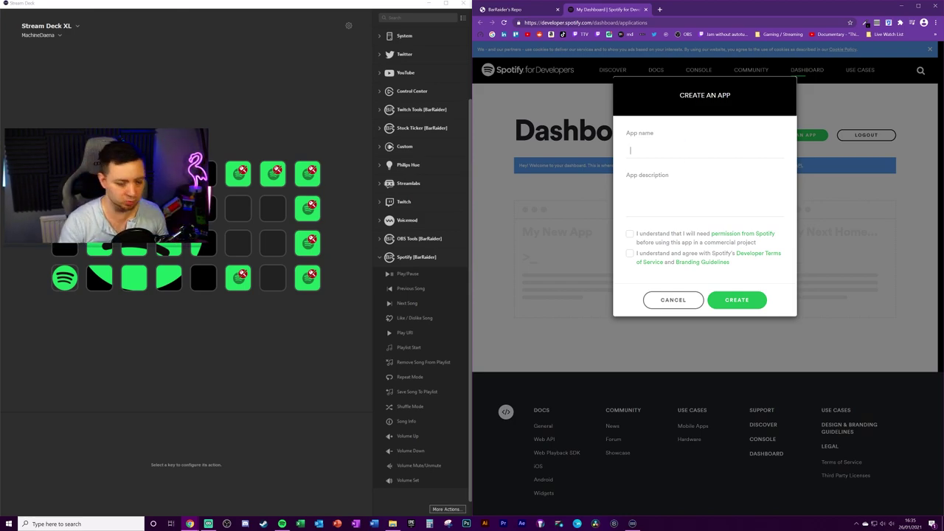
{"action": "left_click", "coordinate": [629, 148]}
{"action": "key", "text": "Down"}
{"action": "key", "text": "Return"}
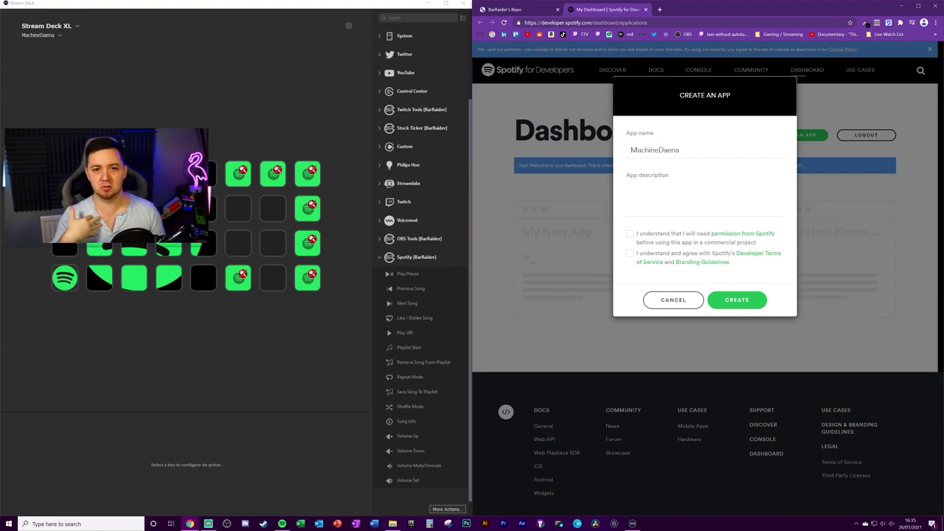
Describe the app as linking Elgato Streamdeck and Spotify, accept both agreements, and create it.
{"action": "left_click", "coordinate": [630, 191]}
{"action": "type", "text": "Daena -"}
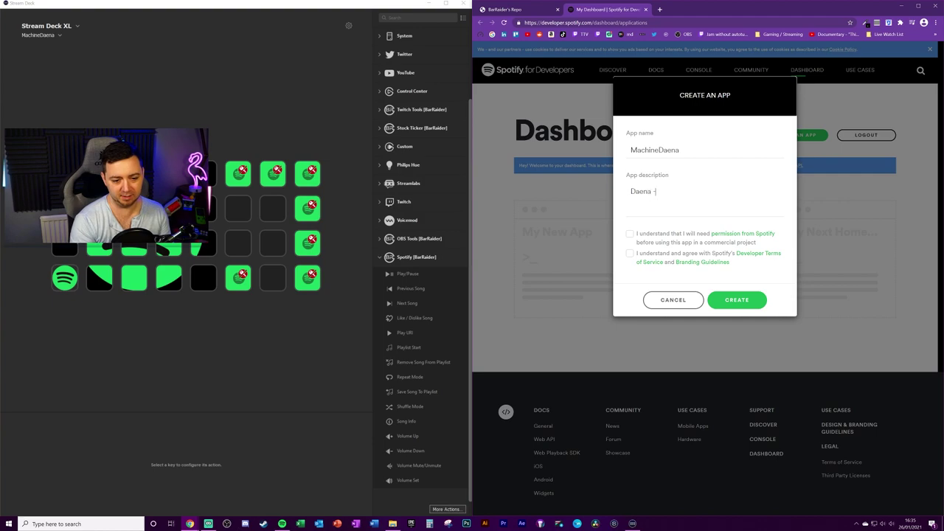
{"action": "type", "text": " you added ths"}
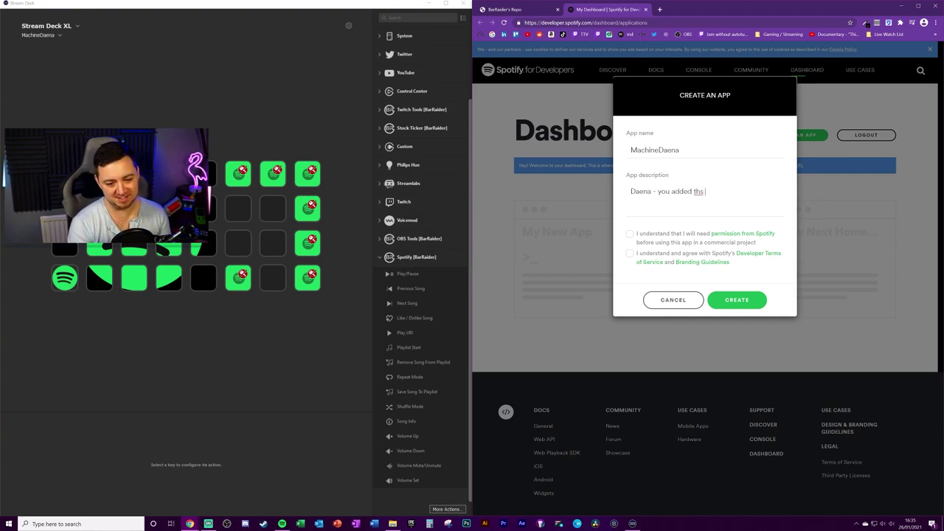
{"action": "key", "text": "BackSpace"}
{"action": "key", "text": "BackSpace"}
{"action": "type", "text": "is as an application when c"}
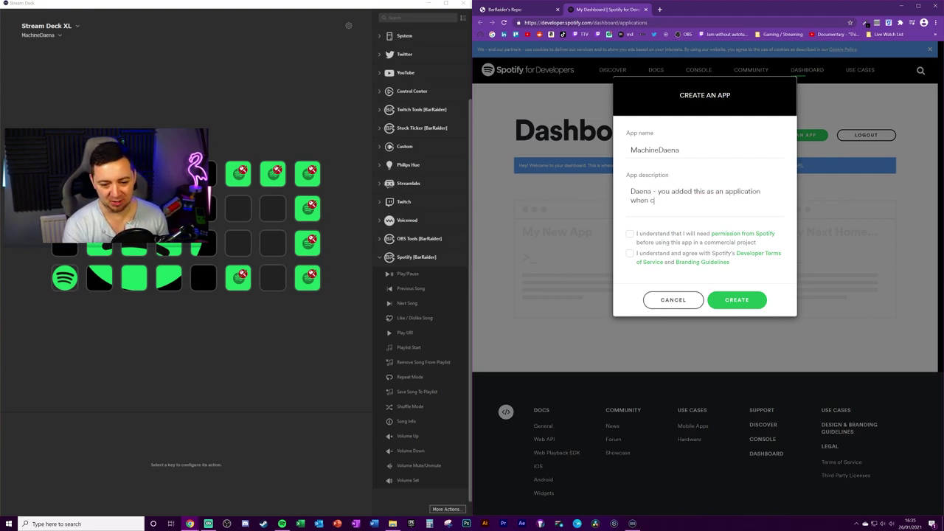
{"action": "type", "text": "reating a link be twee"}
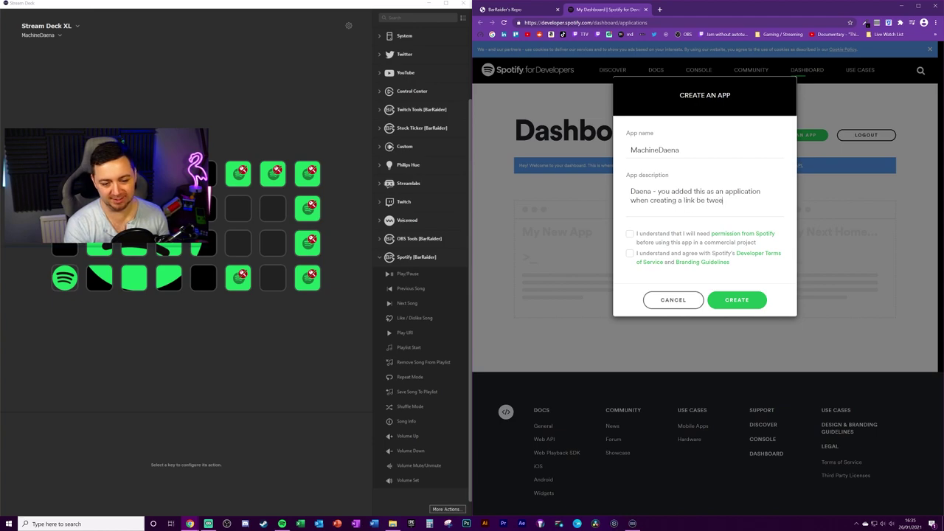
{"action": "type", "text": "n Elgato Streamdeck and "}
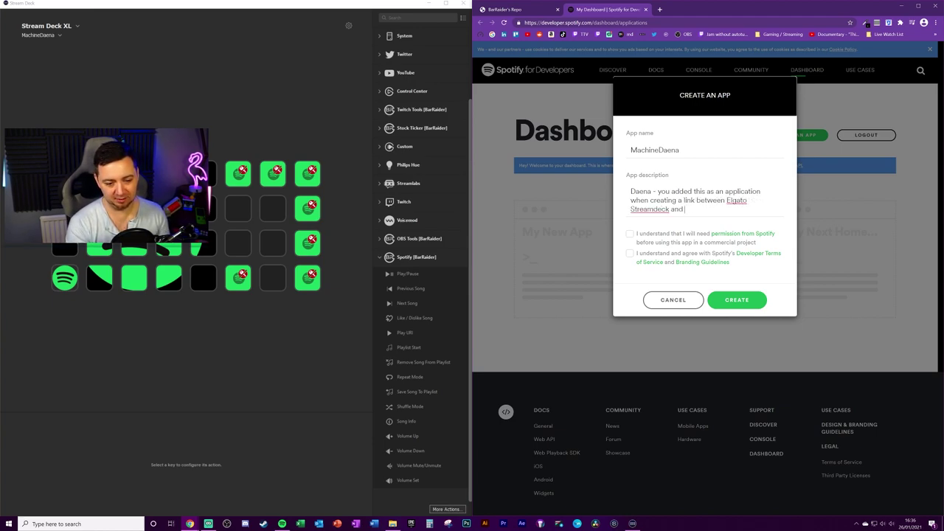
{"action": "type", "text": "Spotify!"}
{"action": "left_click", "coordinate": [629, 233]}
{"action": "left_click", "coordinate": [629, 252]}
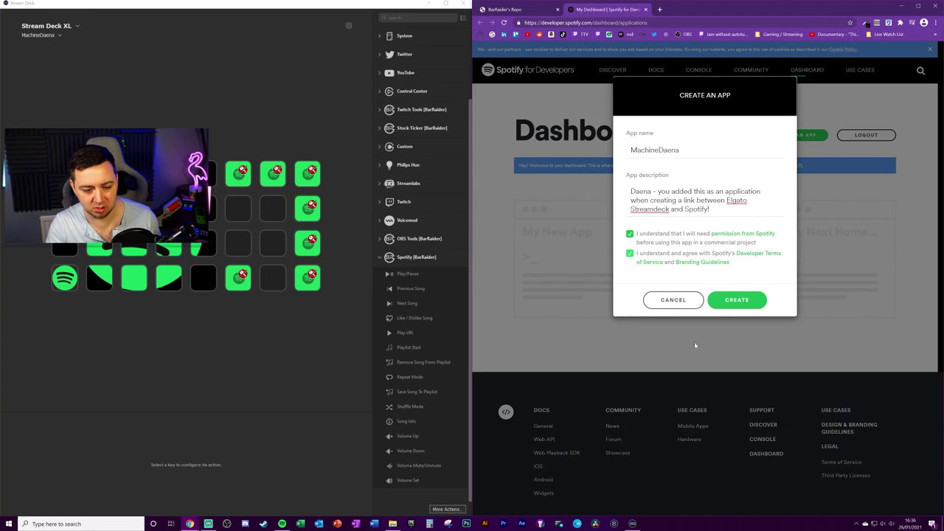
{"action": "left_click", "coordinate": [738, 301]}
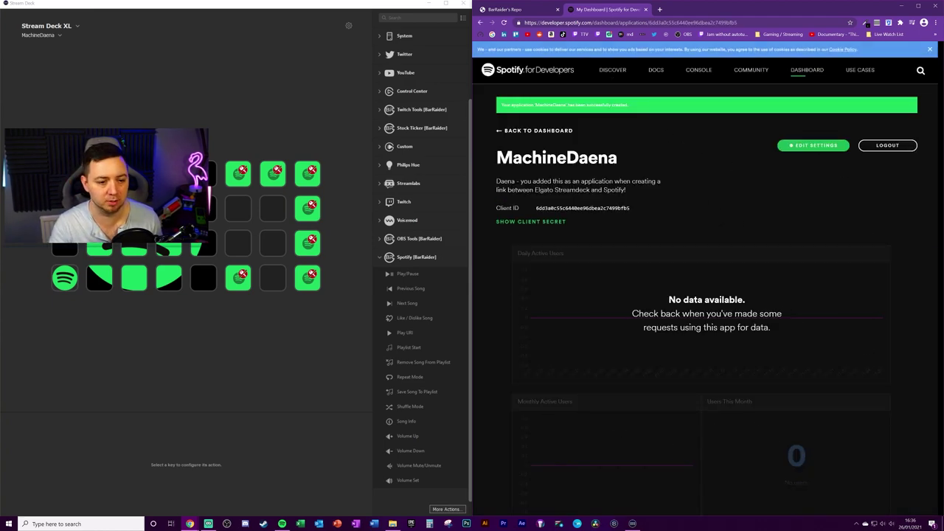
Open the new app's Edit Settings and compare it with the BarRaider guide.
{"action": "left_click", "coordinate": [516, 9]}
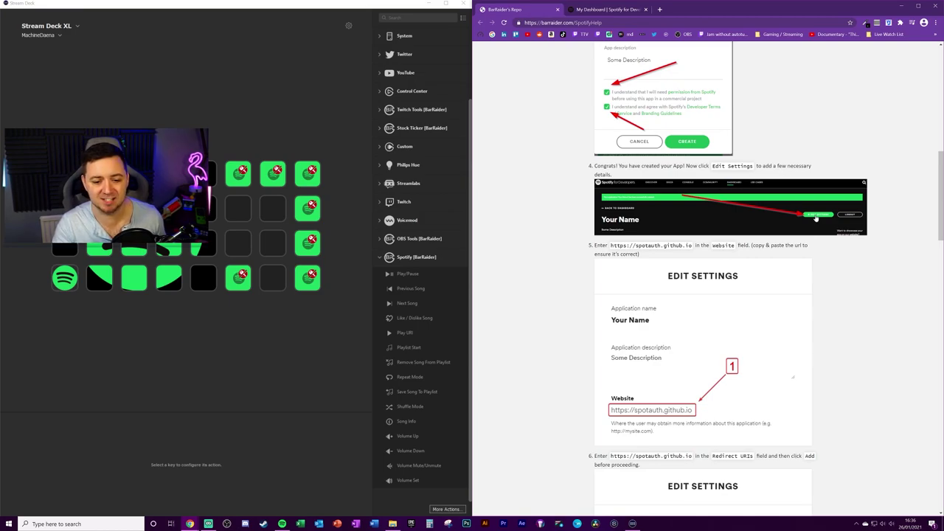
{"action": "left_click", "coordinate": [609, 10]}
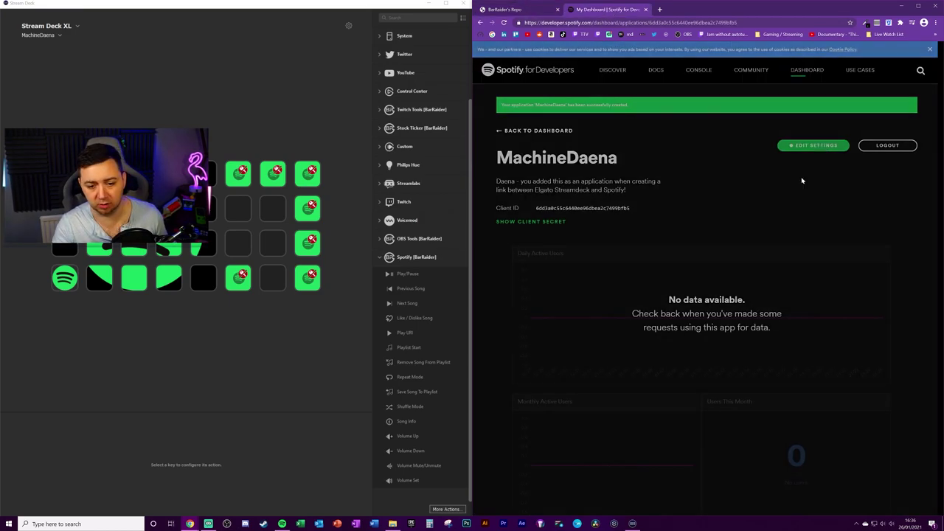
{"action": "left_click", "coordinate": [811, 145]}
{"action": "key", "text": "ctrl+shift+Tab"}
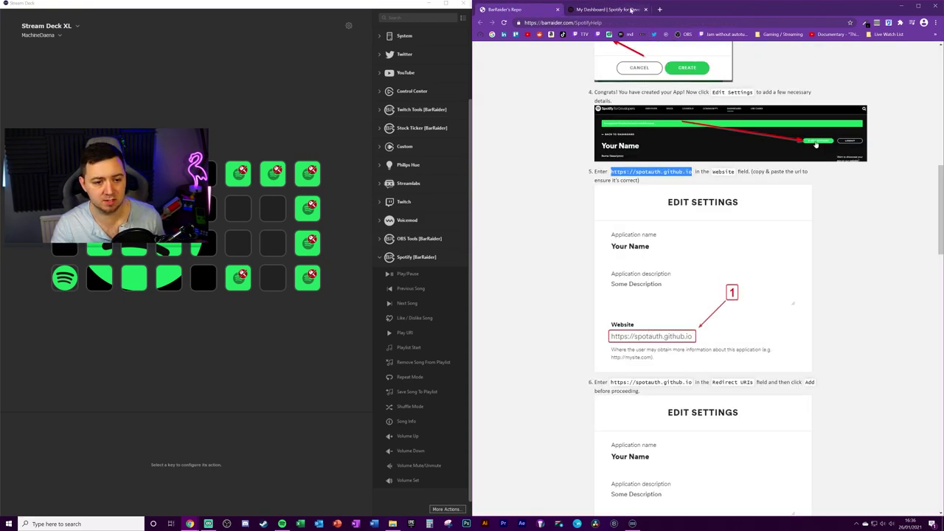
{"action": "key", "text": "ctrl+Tab"}
{"action": "key", "text": "ctrl+shift+Tab"}
{"action": "left_click_drag", "start_coordinate": [691, 272], "coordinate": [611, 271]}
{"action": "key", "text": "ctrl+c"}
{"action": "left_click", "coordinate": [592, 10]}
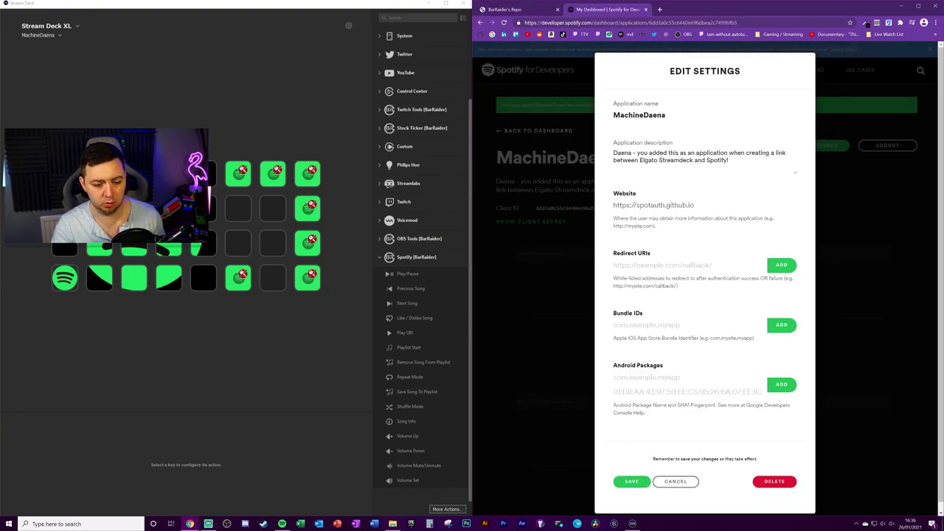
{"action": "key", "text": "ctrl+v"}
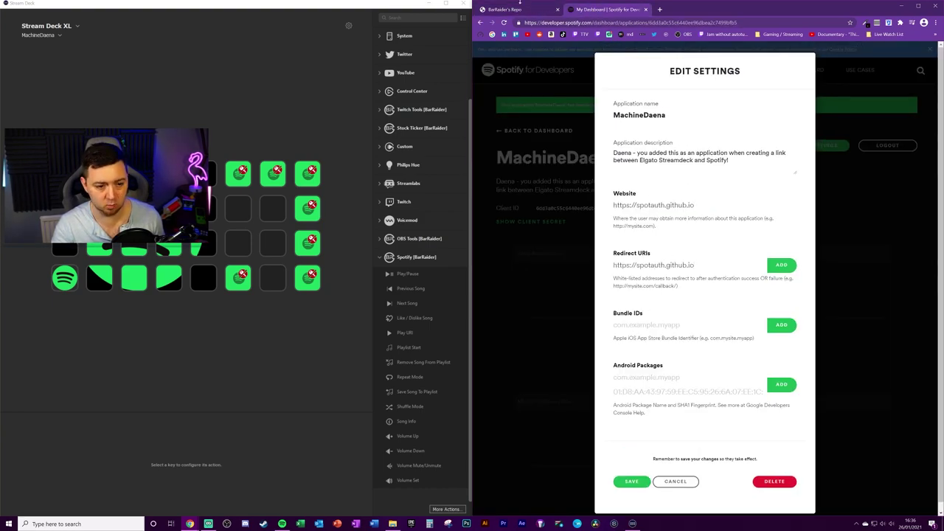
{"action": "left_click", "coordinate": [781, 265]}
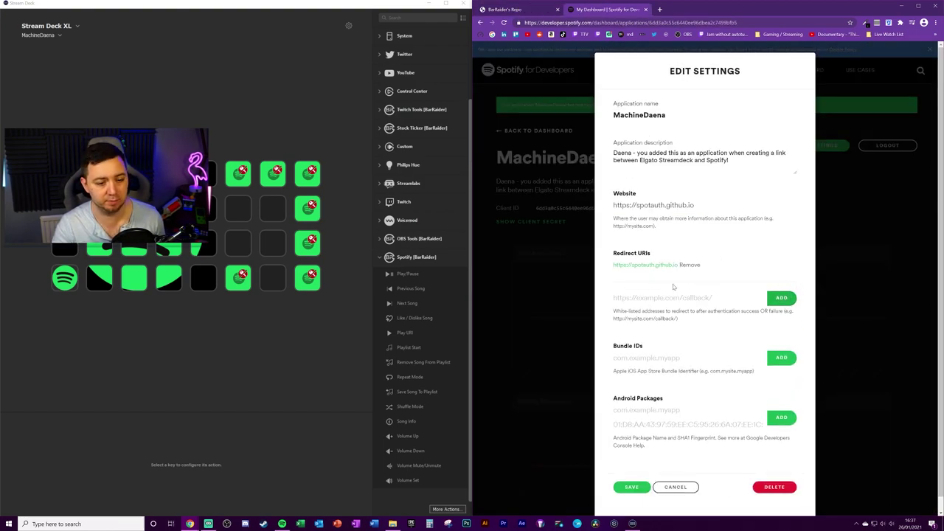
Check the app's settings against the guide's annotated example settings.
{"action": "key", "text": "ctrl+shift+Tab"}
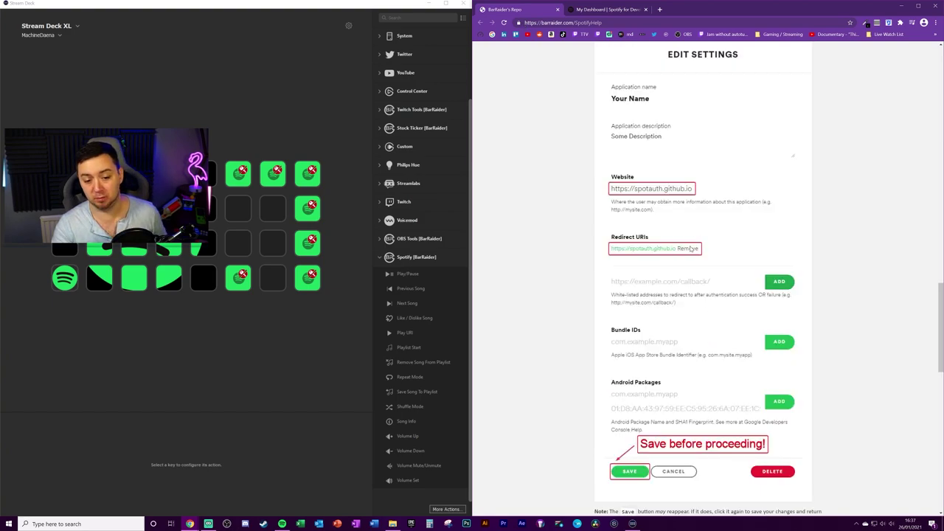
{"action": "key", "text": "ctrl+Tab"}
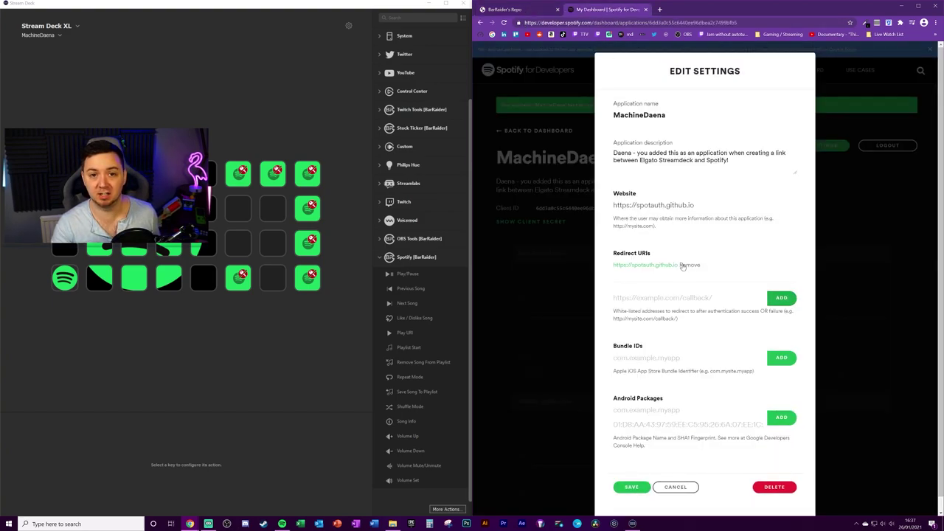
{"action": "left_click", "coordinate": [535, 14]}
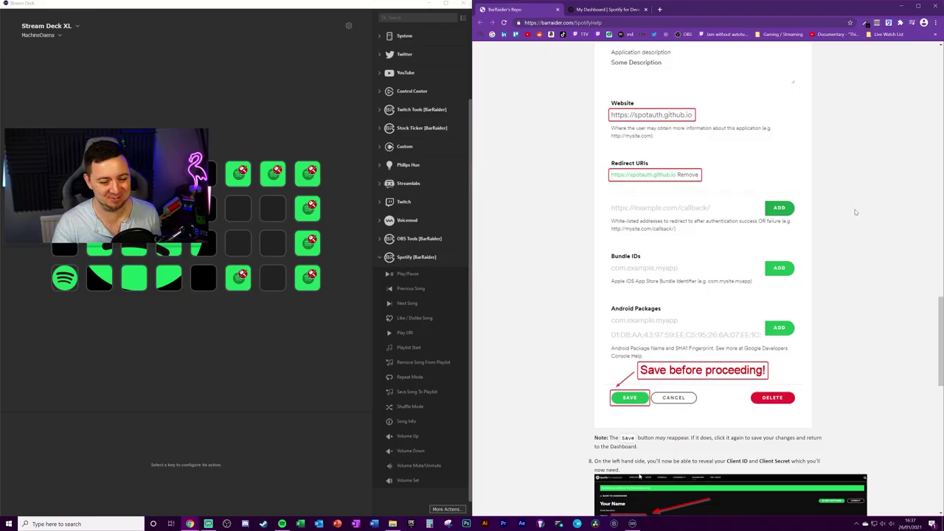
{"action": "key", "text": "ctrl+Tab"}
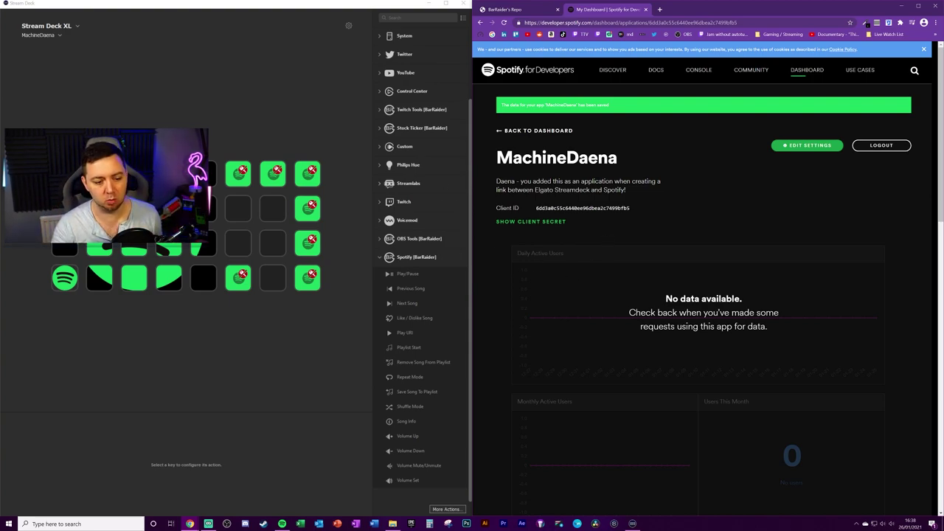
Show the Client Secret on the app's dashboard page.
{"action": "left_click", "coordinate": [560, 221]}
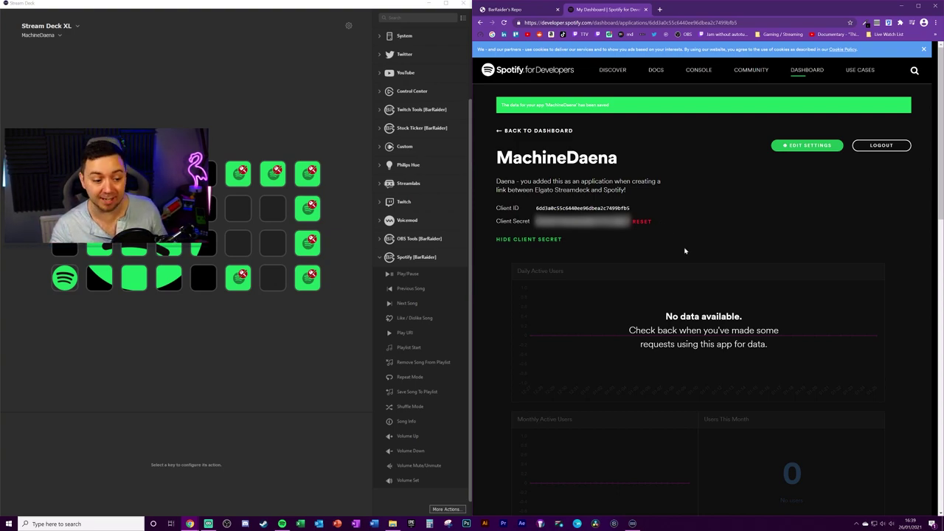
Paste the developer app's Client ID and Client Secret into the Play/Pause key's Spotify setup and submit.
{"action": "left_click", "coordinate": [274, 182]}
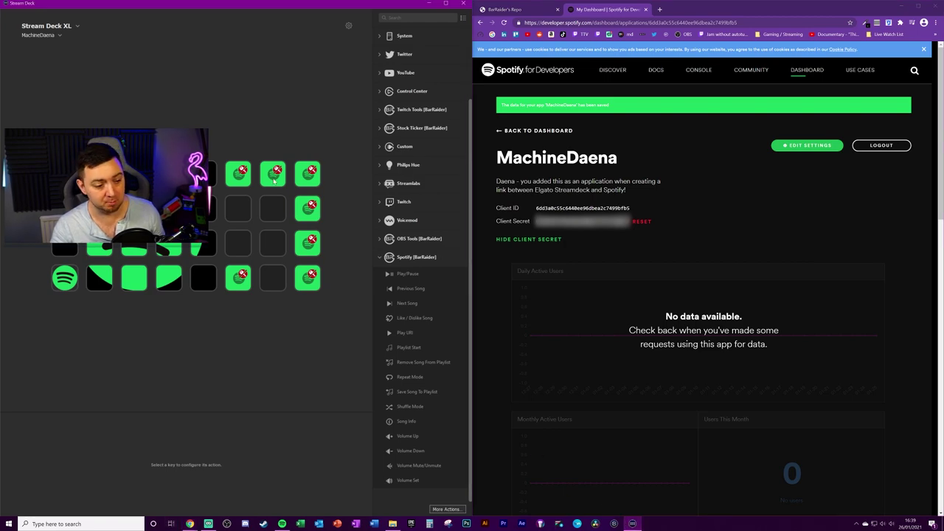
{"action": "left_click", "coordinate": [274, 181]}
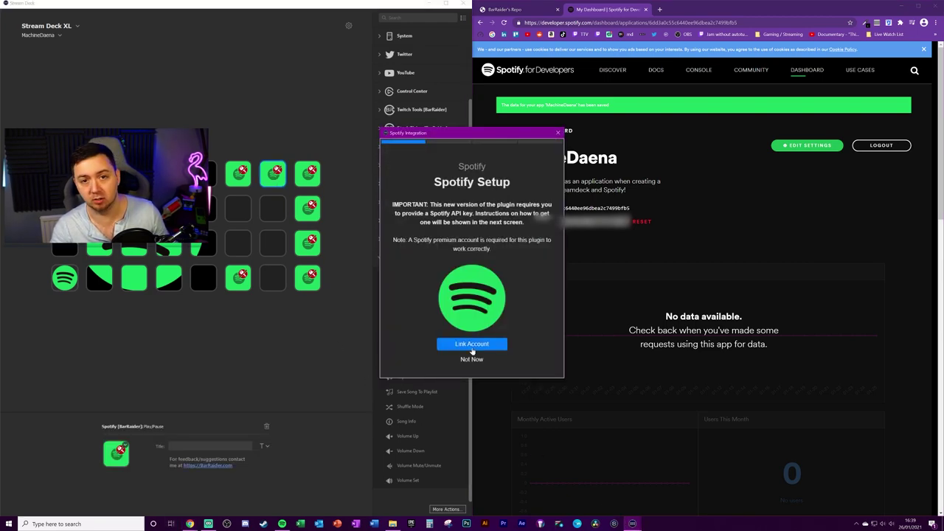
{"action": "left_click", "coordinate": [472, 347]}
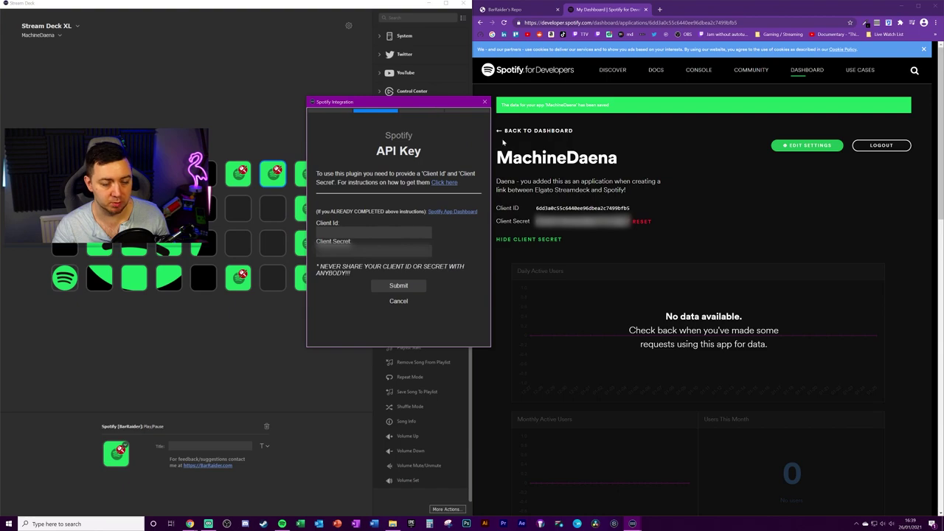
{"action": "double_click", "coordinate": [611, 208]}
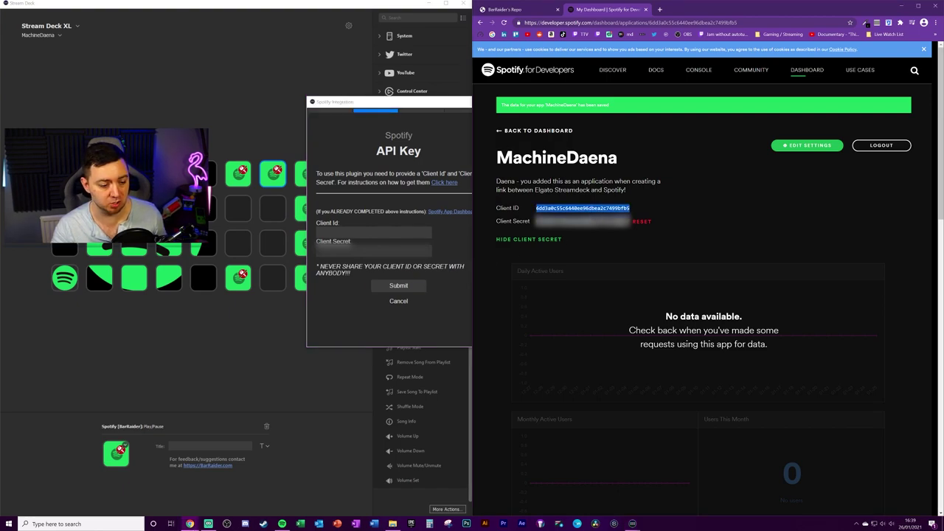
{"action": "key", "text": "ctrl+v"}
{"action": "double_click", "coordinate": [583, 221]}
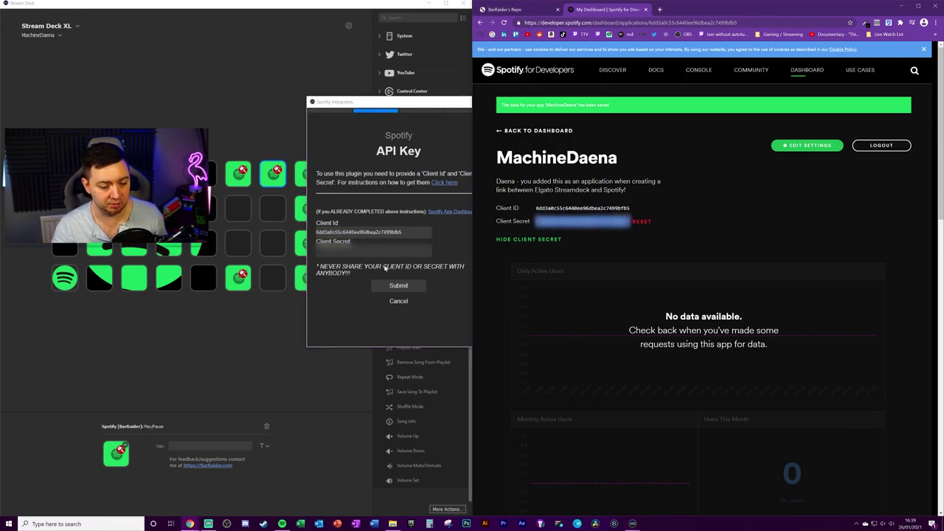
{"action": "left_click", "coordinate": [631, 523]}
{"action": "key", "text": "ctrl+v"}
{"action": "left_click", "coordinate": [398, 286]}
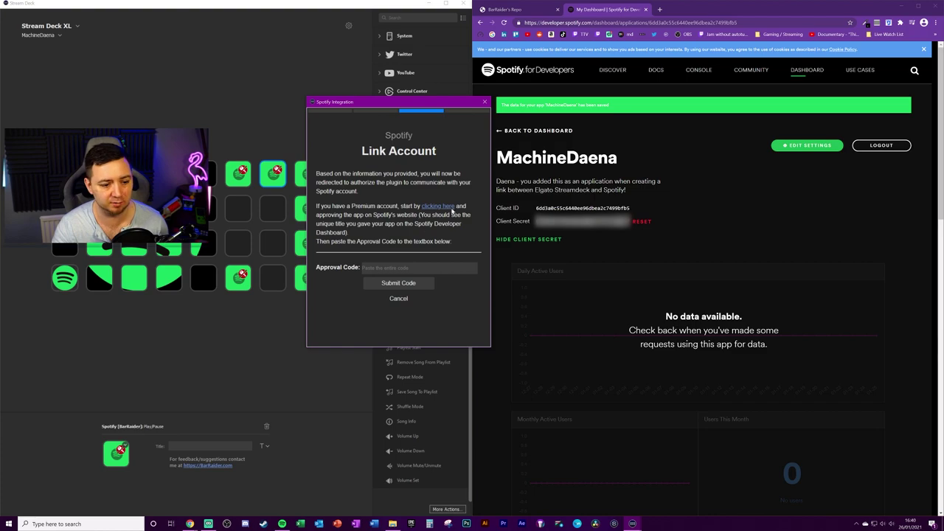
Agree on Spotify's authorization page, then paste and submit the approval code in the setup.
{"action": "left_click", "coordinate": [438, 207]}
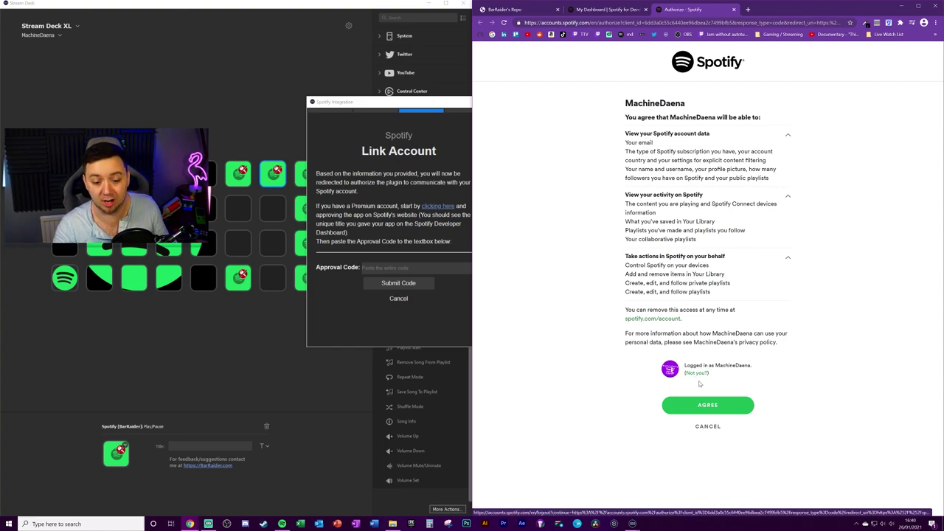
{"action": "left_click", "coordinate": [714, 407]}
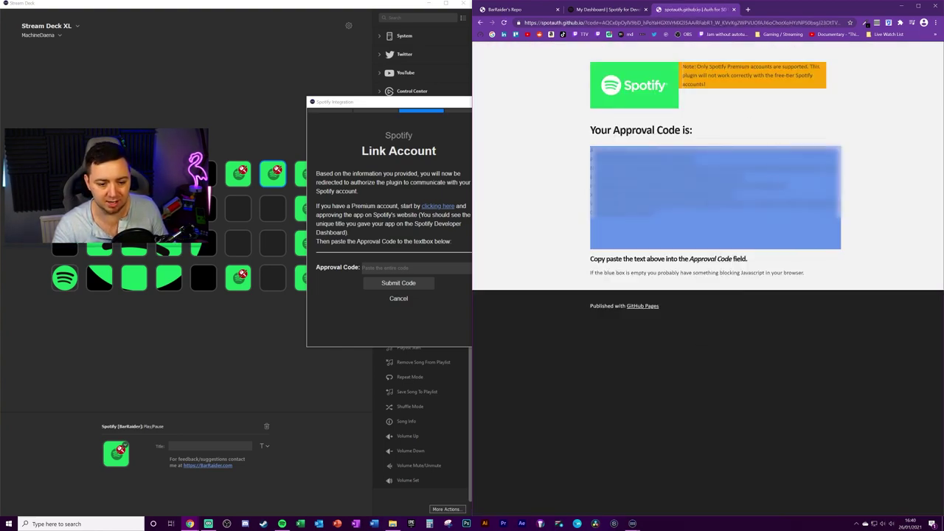
{"action": "left_click_drag", "start_coordinate": [684, 219], "coordinate": [590, 151]}
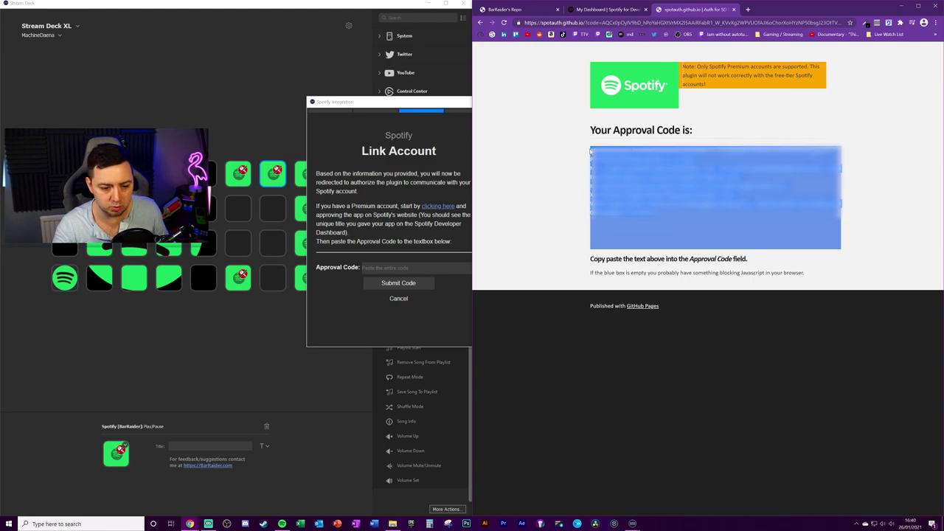
{"action": "left_click", "coordinate": [416, 268]}
{"action": "key", "text": "ctrl+v"}
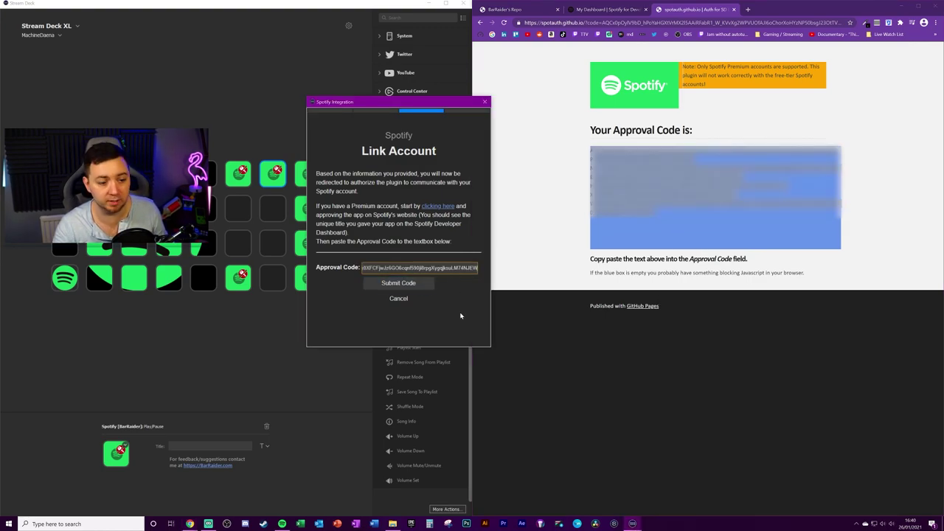
{"action": "left_click", "coordinate": [398, 283]}
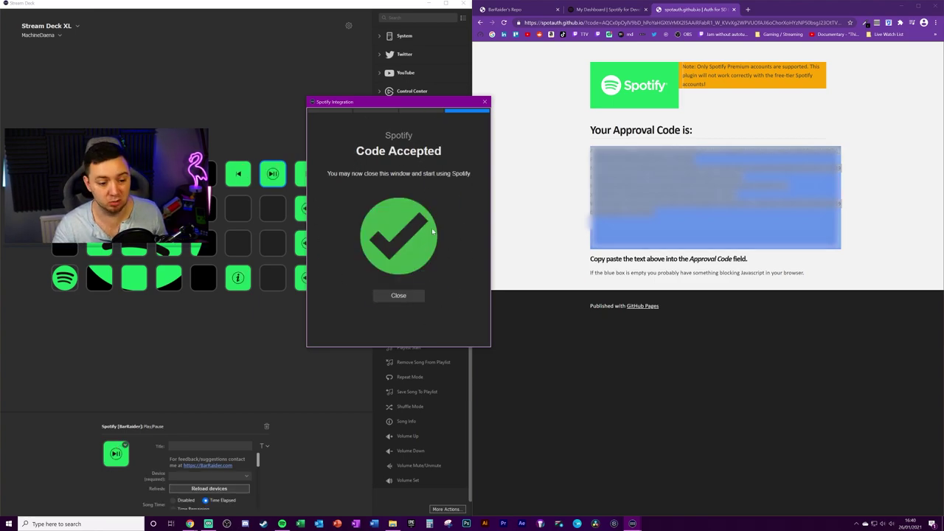
Close the setup wizard and choose DESKTOP-ETQ1PD3 as the Play/Pause key's playback device.
{"action": "left_click", "coordinate": [398, 295]}
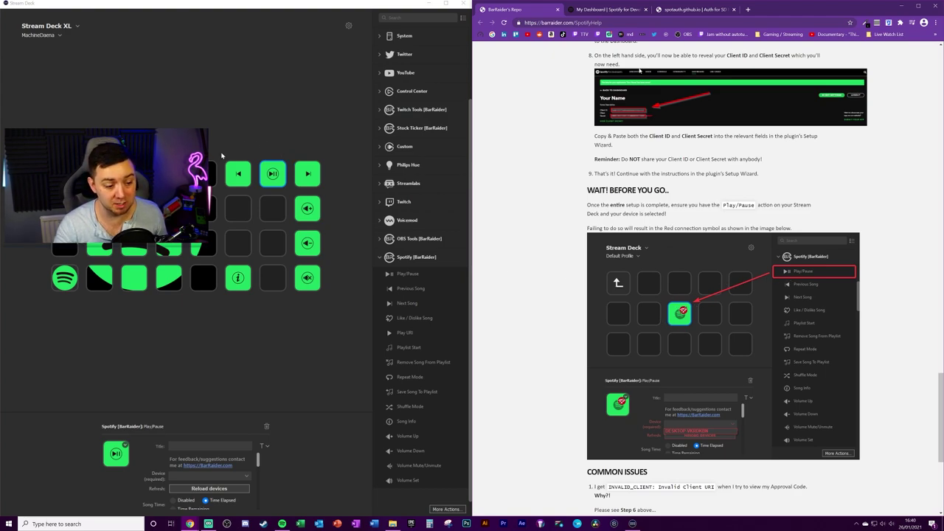
{"action": "left_click", "coordinate": [296, 177]}
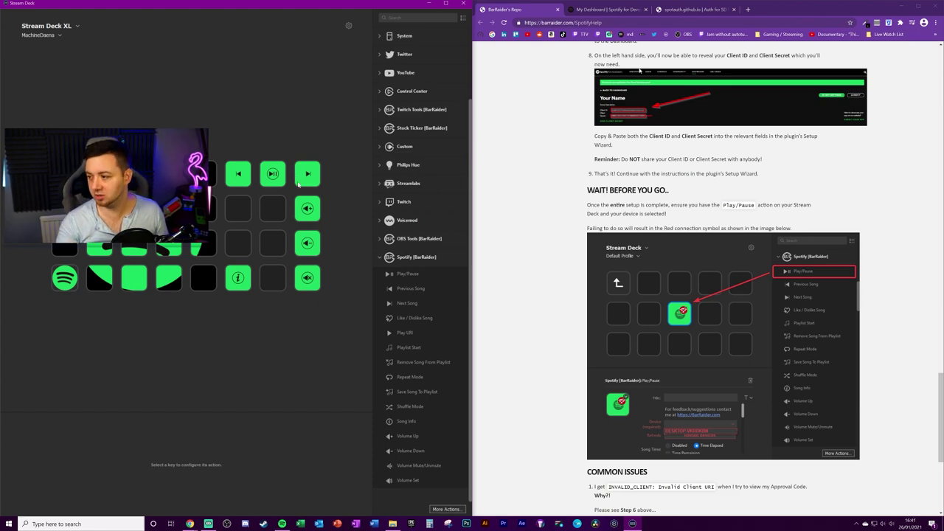
{"action": "left_click", "coordinate": [273, 175]}
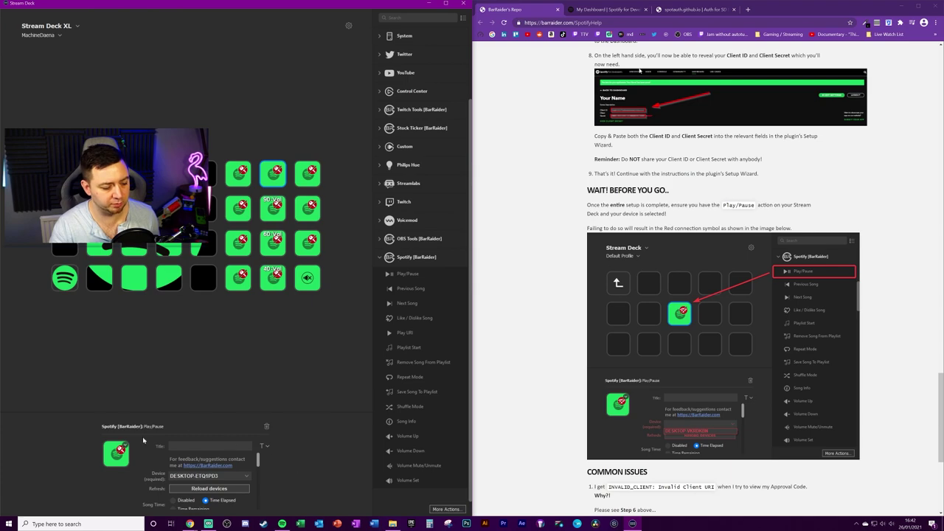
{"action": "left_click", "coordinate": [218, 477]}
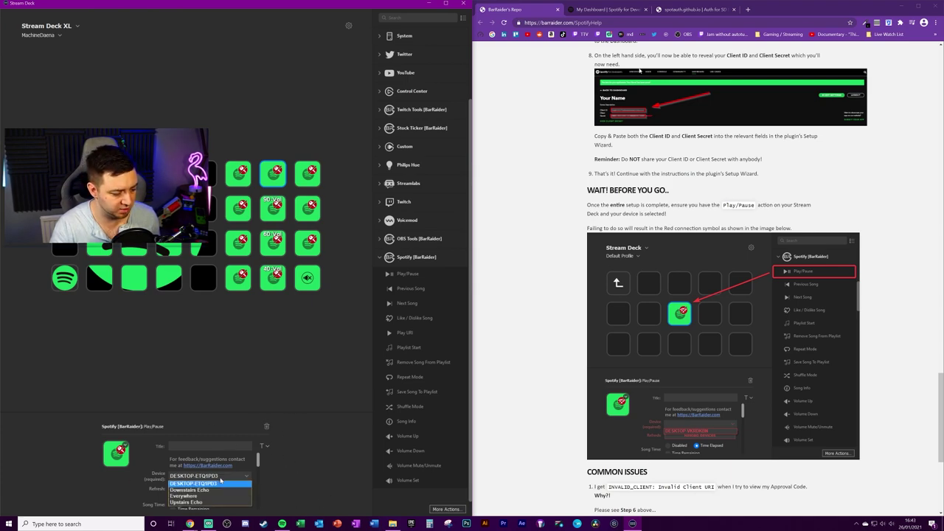
{"action": "left_click", "coordinate": [210, 489]}
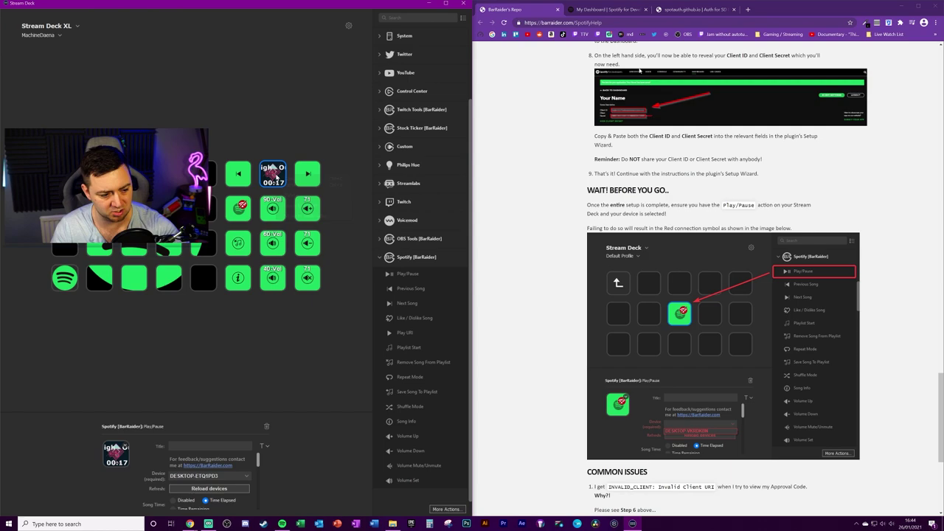
Delete the Play/Pause action, place a fresh one on that key, and set device DESKTOP-ETQ1PD3.
{"action": "right_click", "coordinate": [276, 176]}
{"action": "left_click", "coordinate": [299, 194]}
{"action": "left_click", "coordinate": [251, 279]}
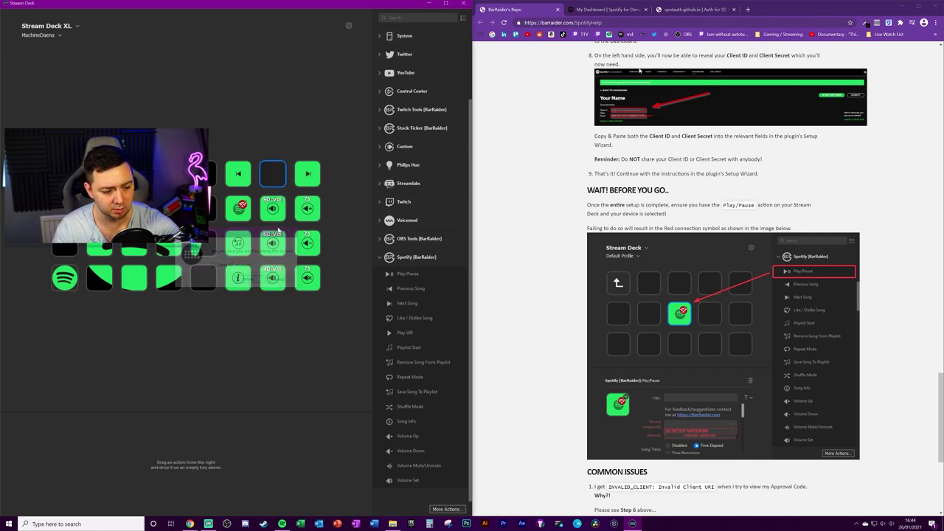
{"action": "left_click_drag", "start_coordinate": [426, 279], "coordinate": [272, 175]}
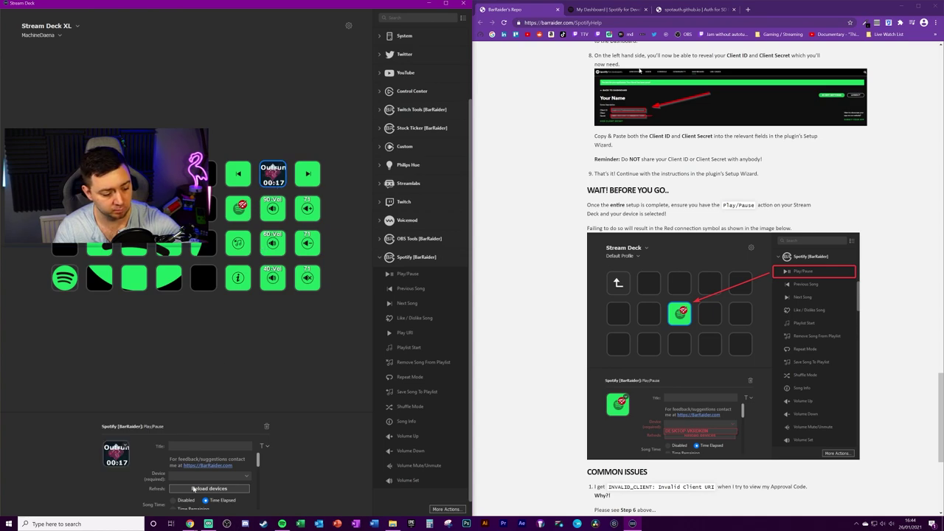
{"action": "left_click", "coordinate": [209, 475]}
{"action": "left_click", "coordinate": [196, 484]}
Review the Spotify launcher key's settings, then the Play/Pause key's settings again.
{"action": "left_click", "coordinate": [332, 373]}
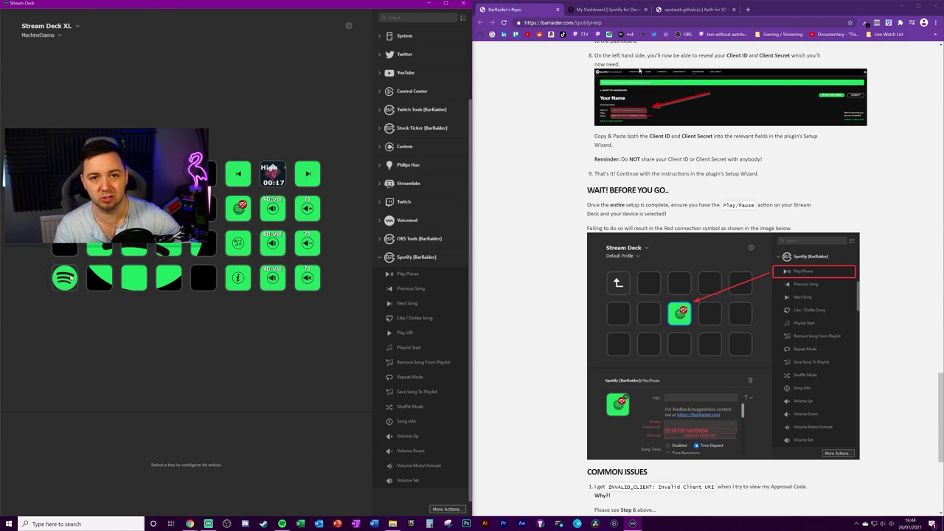
{"action": "left_click", "coordinate": [64, 277]}
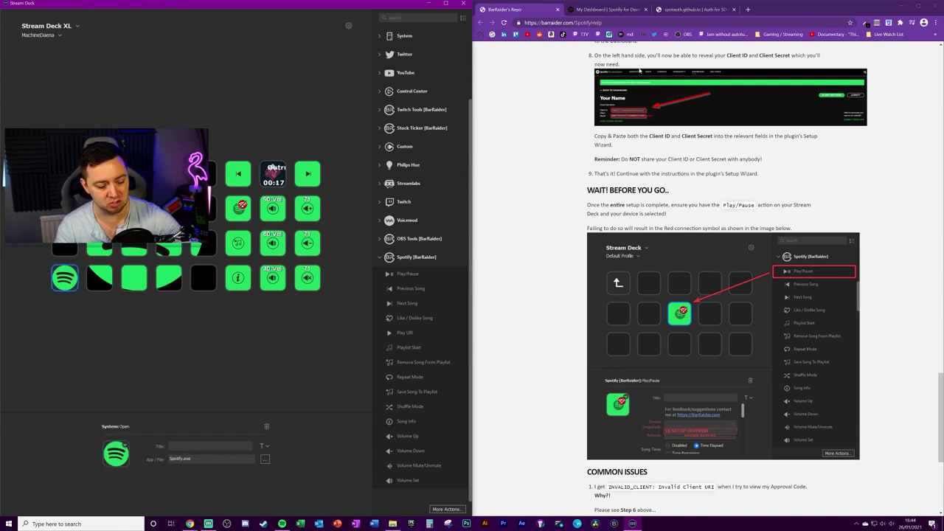
{"action": "left_click", "coordinate": [273, 180]}
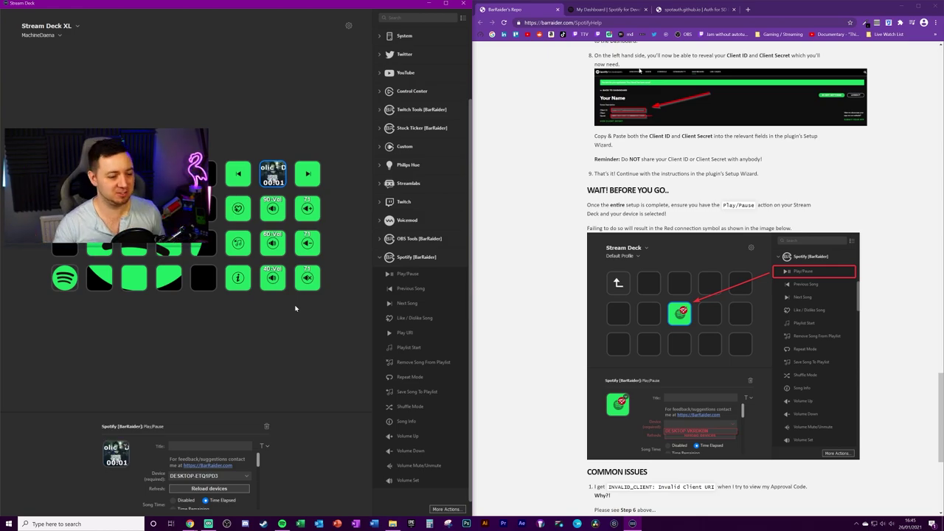
Scroll the SpotifyHelp page down to the Common Issues and Donations sections and briefly highlight them.
{"action": "scroll", "coordinate": [610, 226], "scroll_direction": "down", "scroll_amount": 5}
{"action": "left_click_drag", "start_coordinate": [587, 219], "coordinate": [842, 413]}
{"action": "left_click", "coordinate": [793, 400]}
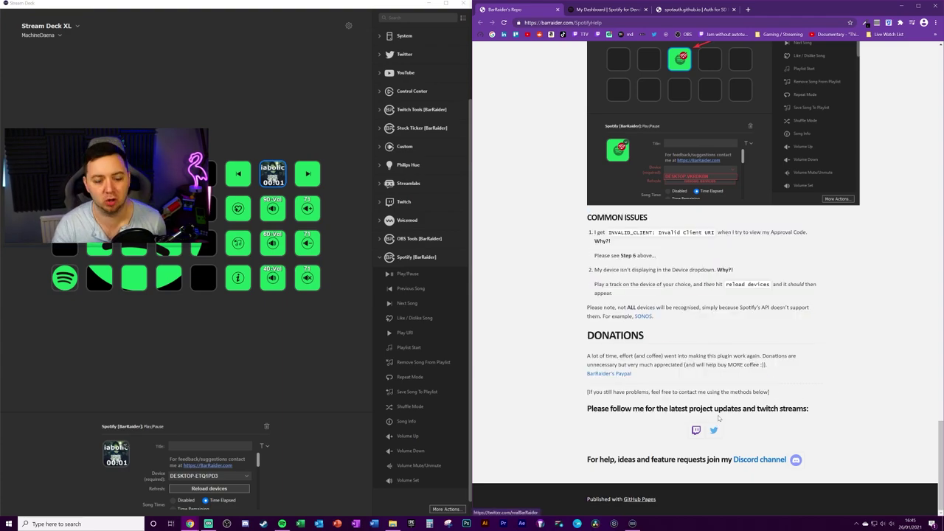